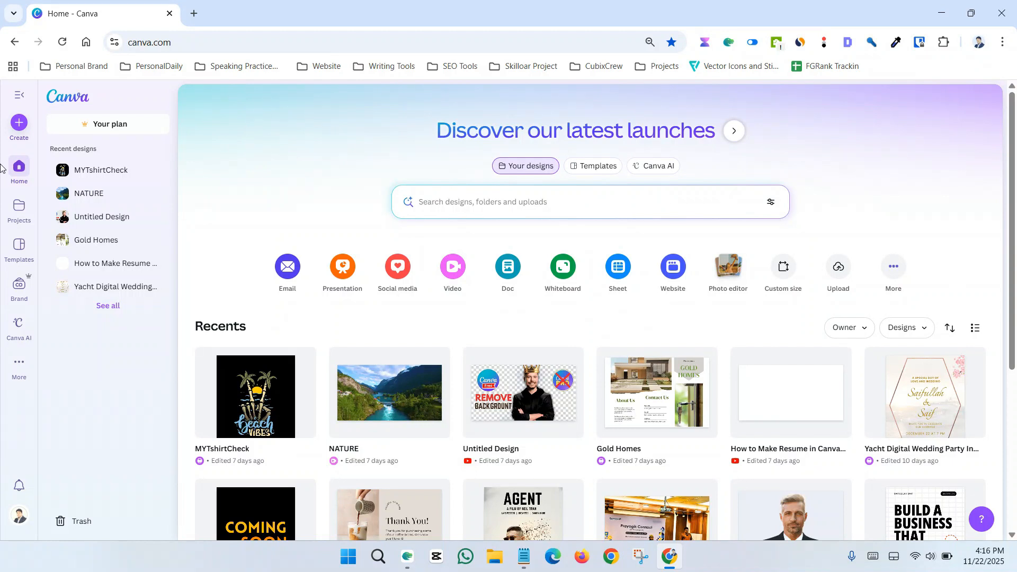
click(19, 122)
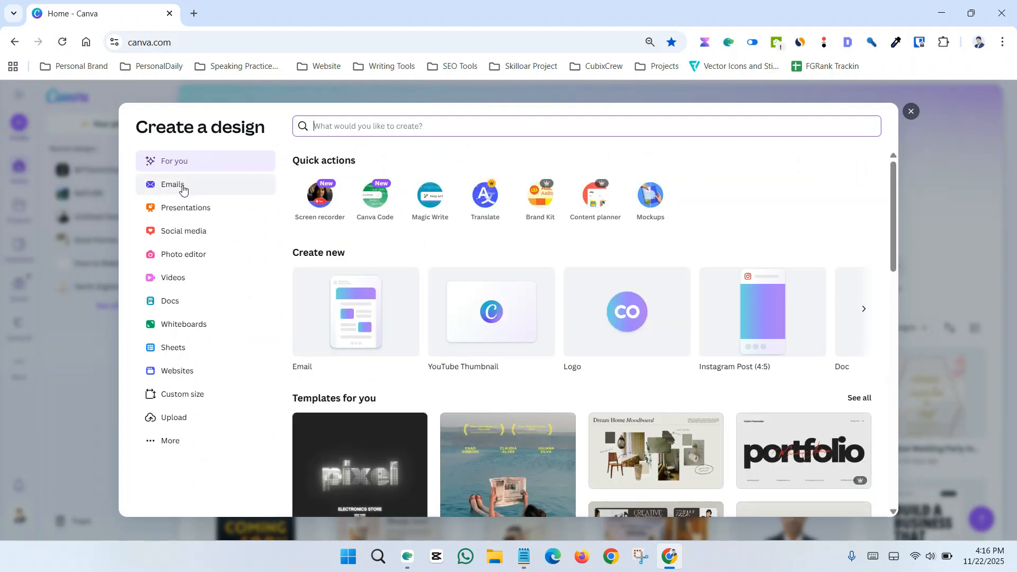
click(185, 188)
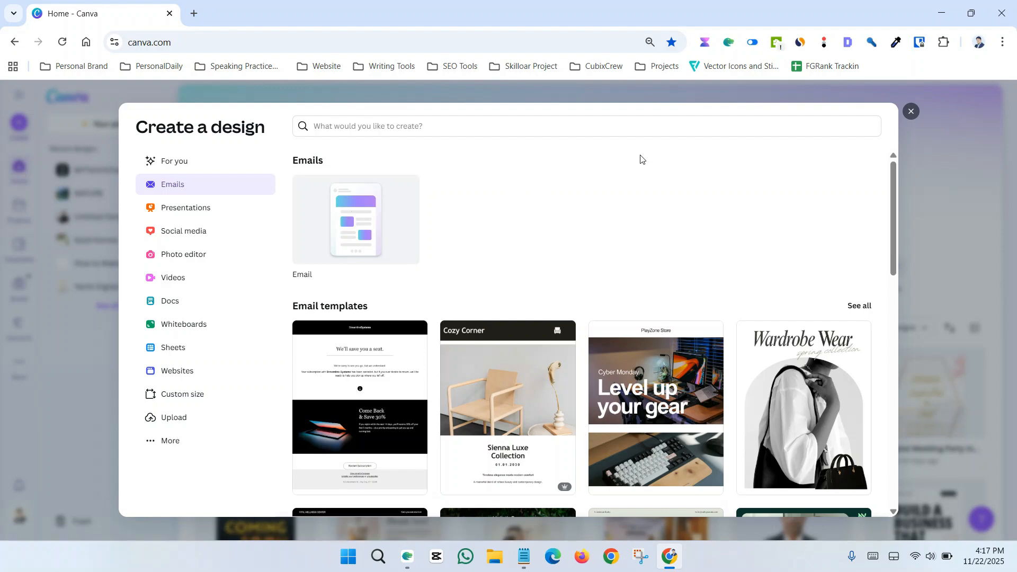
click(910, 111)
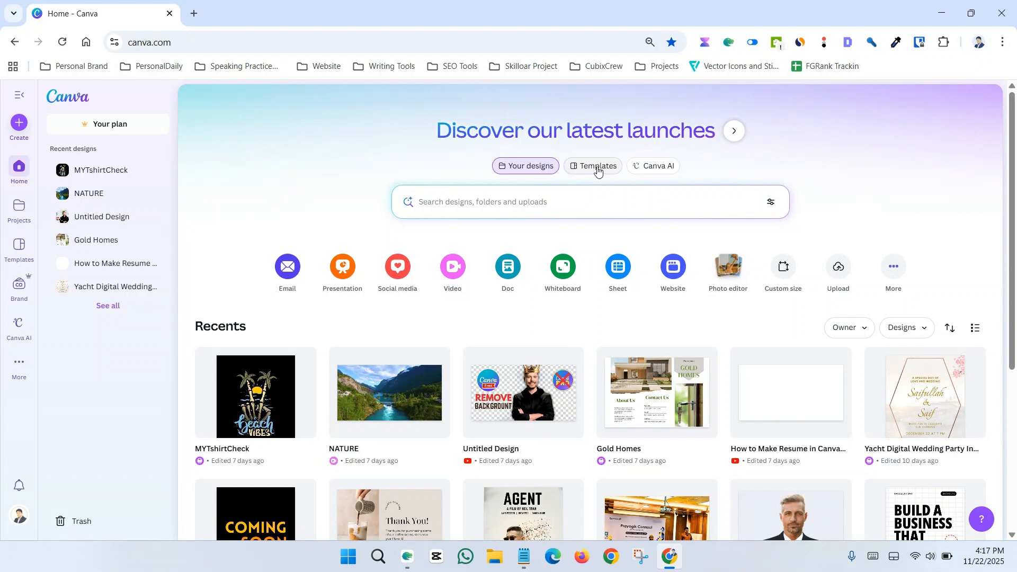
Go to the template library and show the Email templates.
click(599, 169)
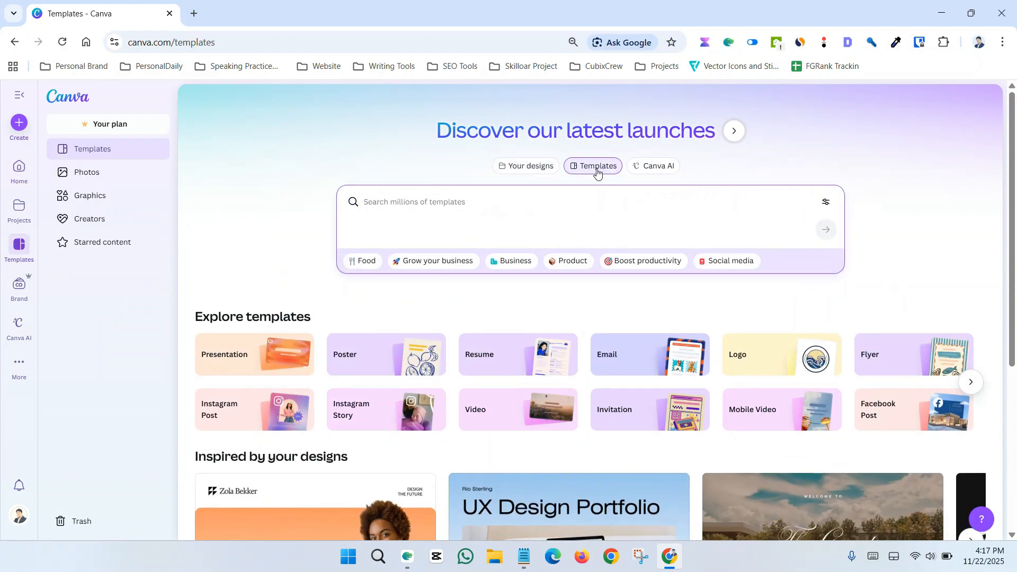
scroll(312, 270, down, 2)
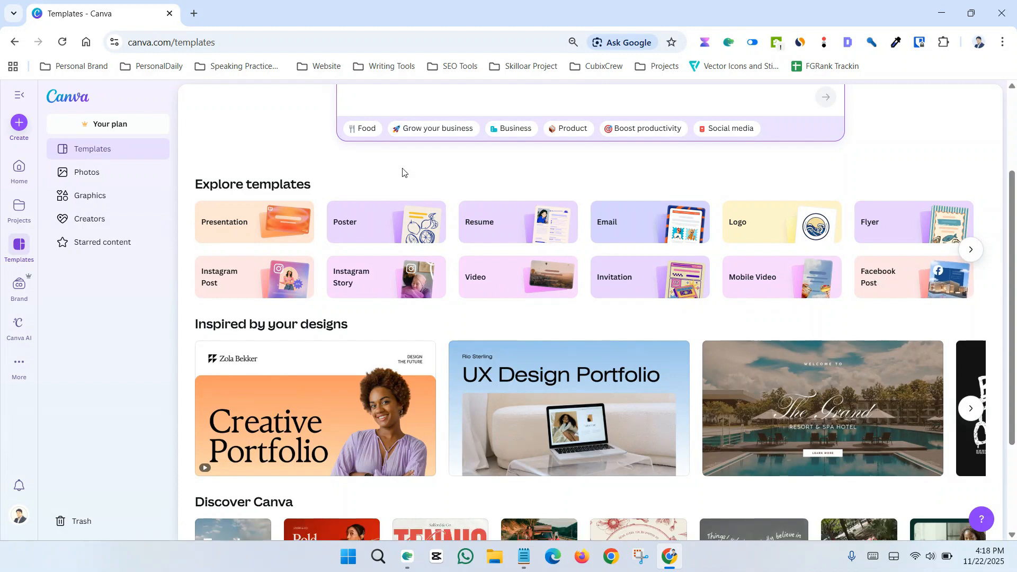
click(631, 231)
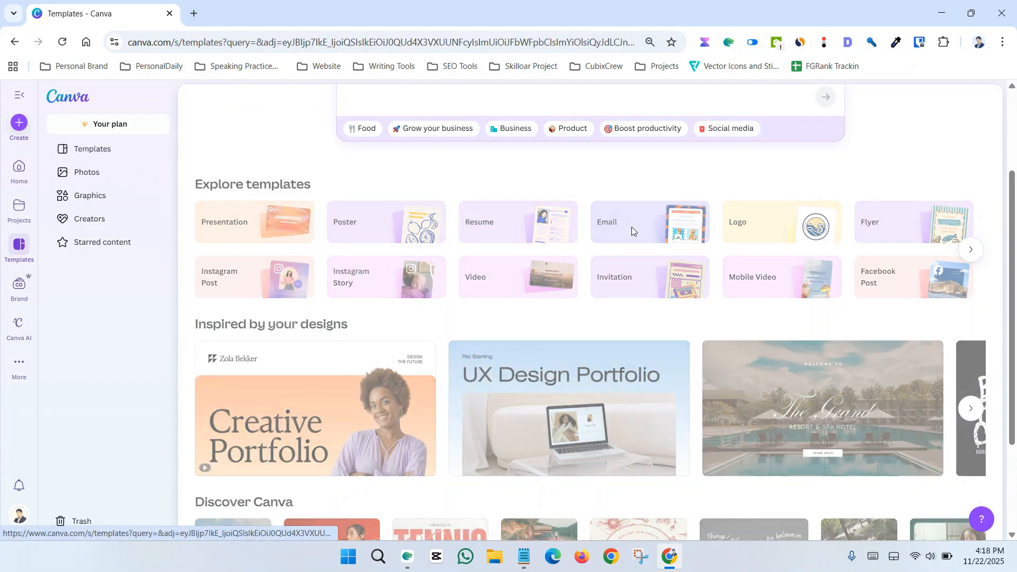
Browse the available email templates to compare their layouts and styles.
scroll(578, 306, down, 3)
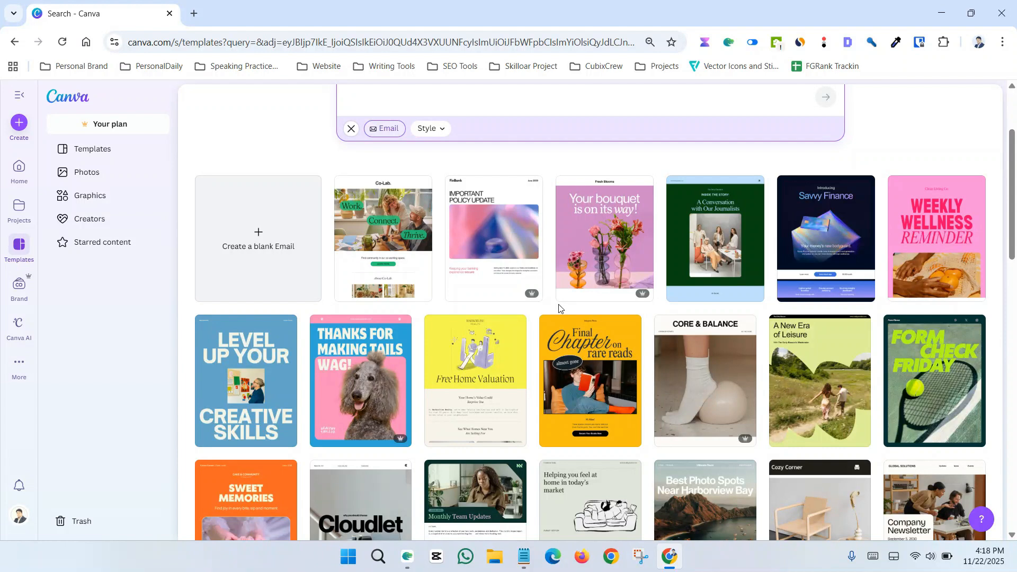
scroll(559, 308, up, 3)
scroll(291, 224, down, 3)
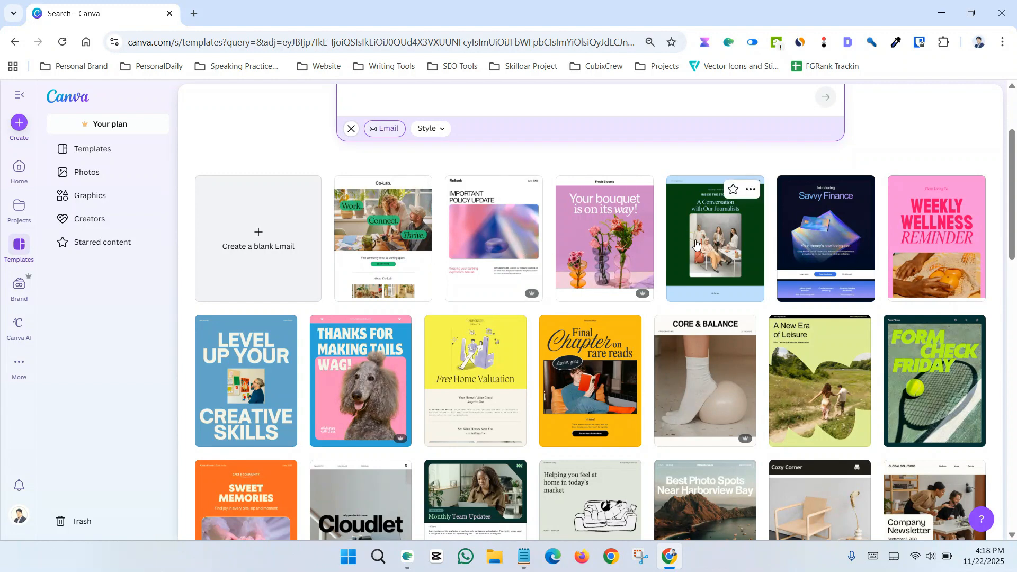
scroll(826, 254, down, 1)
scroll(651, 311, up, 1)
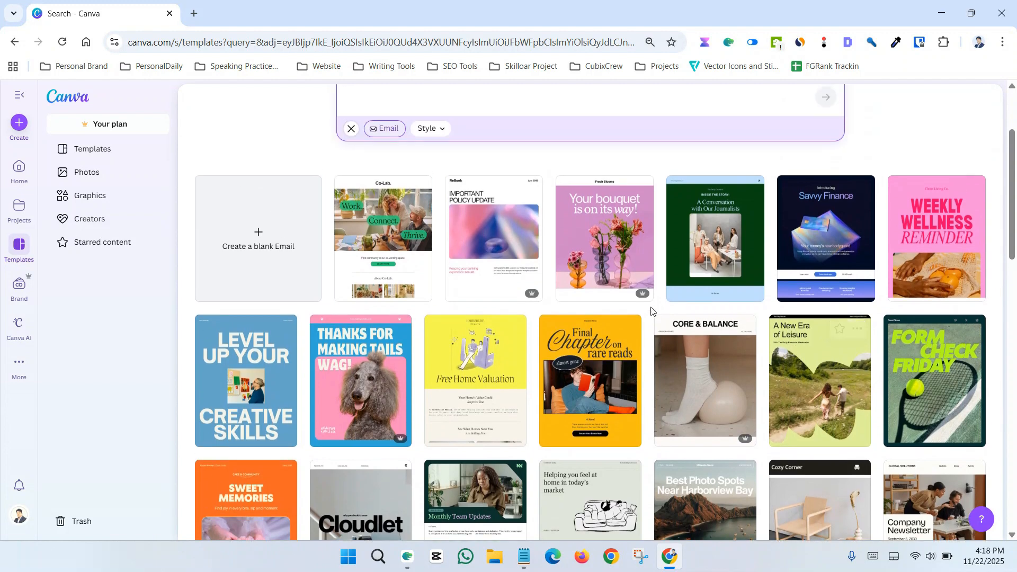
mouse_move(533, 300)
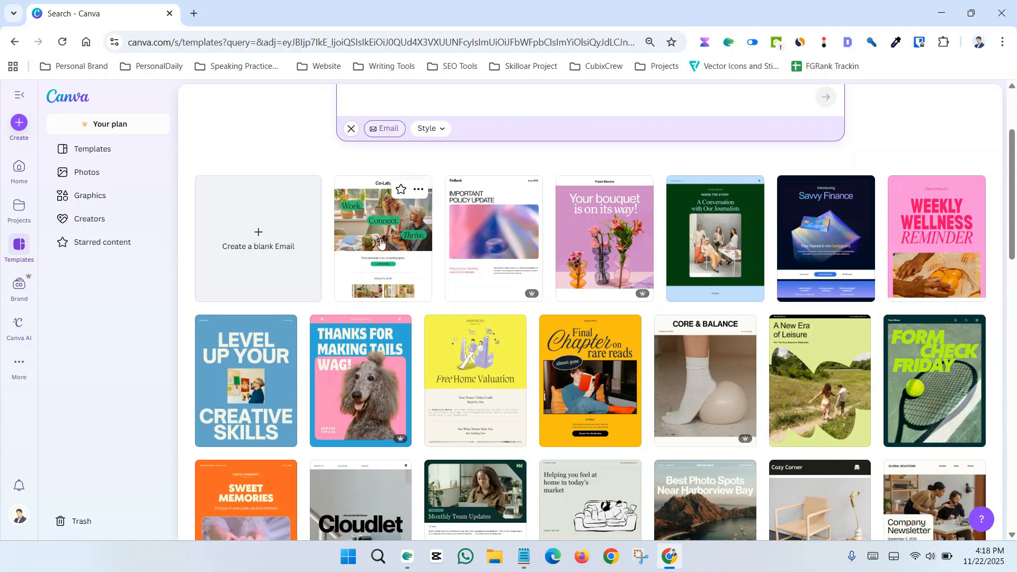
scroll(329, 371, down, 3)
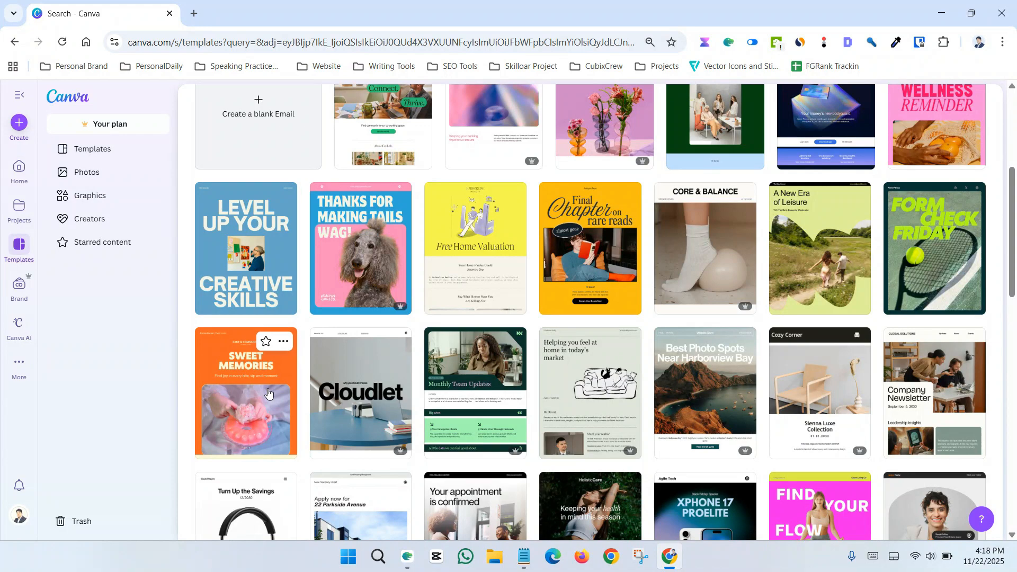
scroll(268, 392, up, 4)
scroll(275, 386, down, 3)
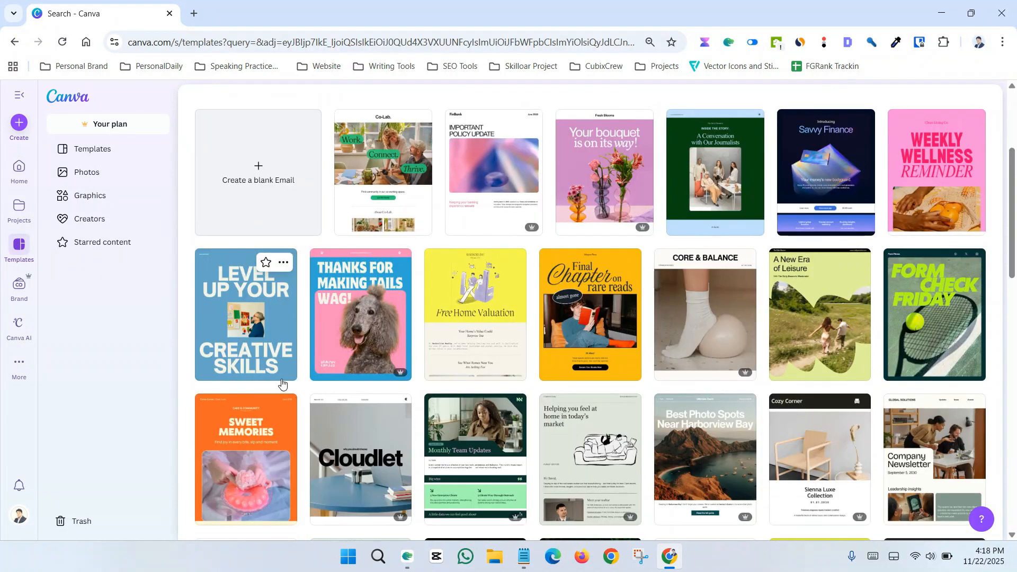
scroll(464, 351, down, 6)
scroll(463, 350, up, 4)
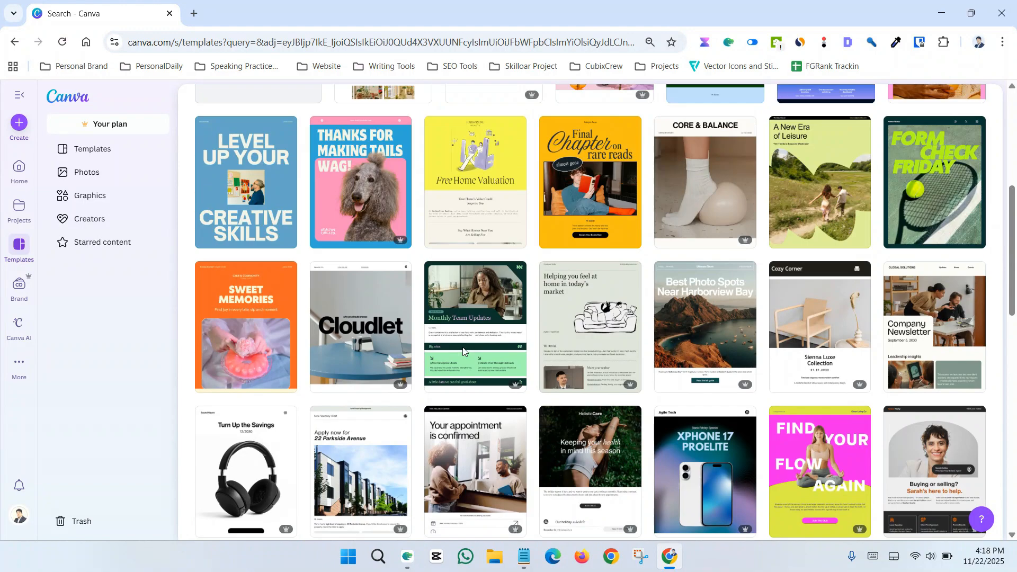
scroll(463, 350, up, 5)
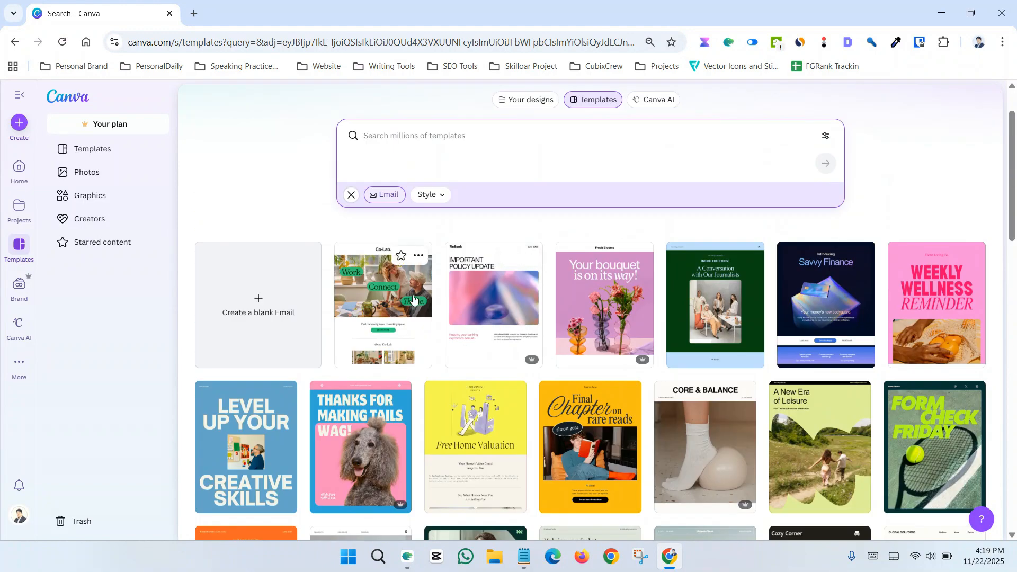
Start customizing the Co-Lab. template "Real Estate Email in Black White Green Bare Minimal Style" and look through its sections.
click(383, 312)
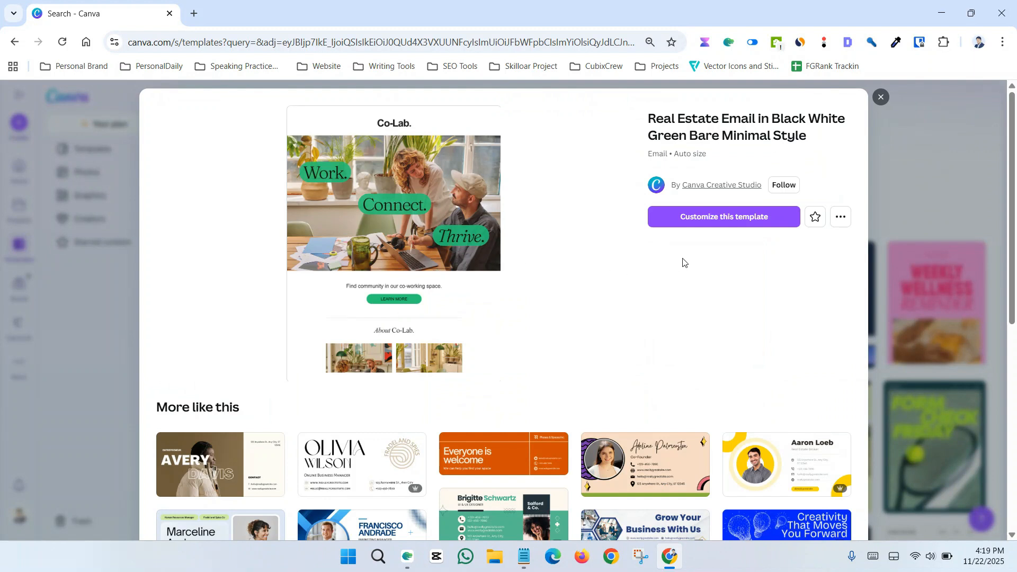
click(719, 224)
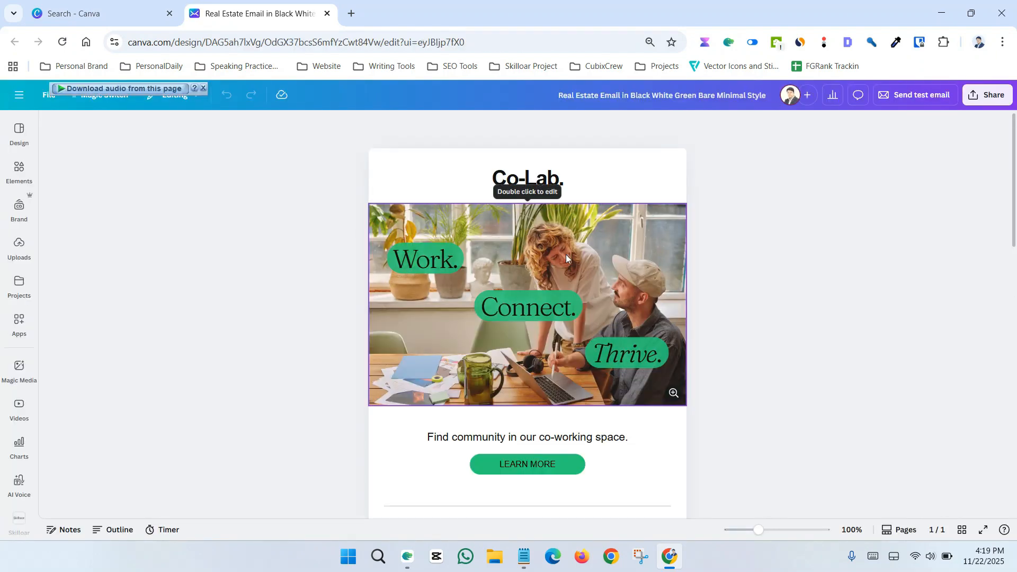
scroll(566, 254, down, 15)
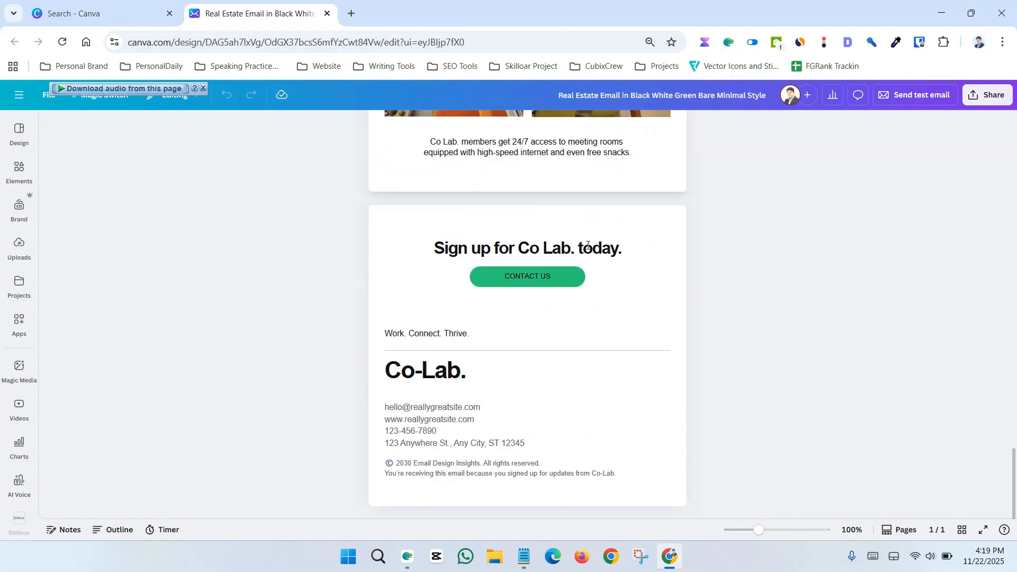
scroll(587, 246, up, 15)
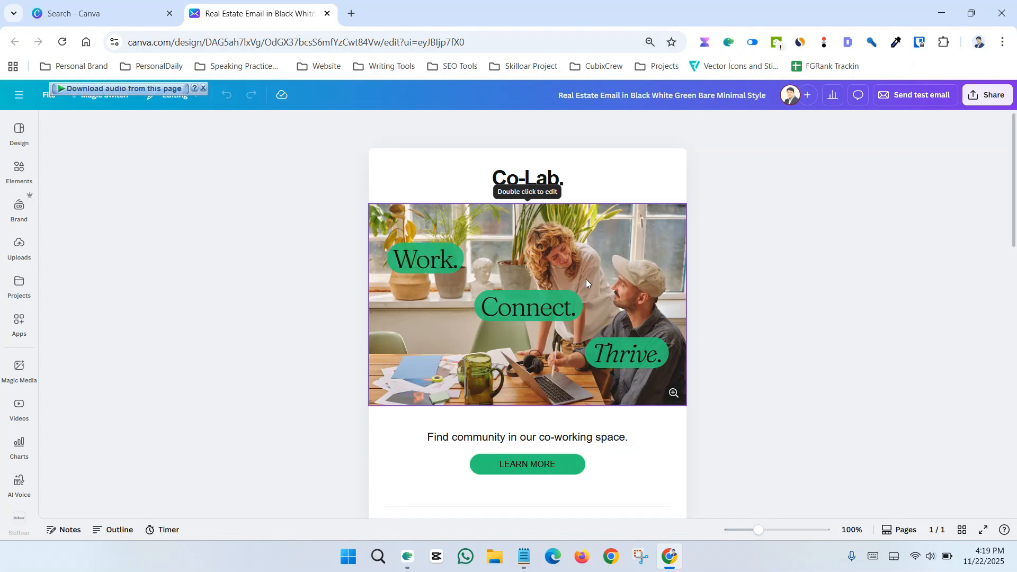
scroll(585, 278, down, 4)
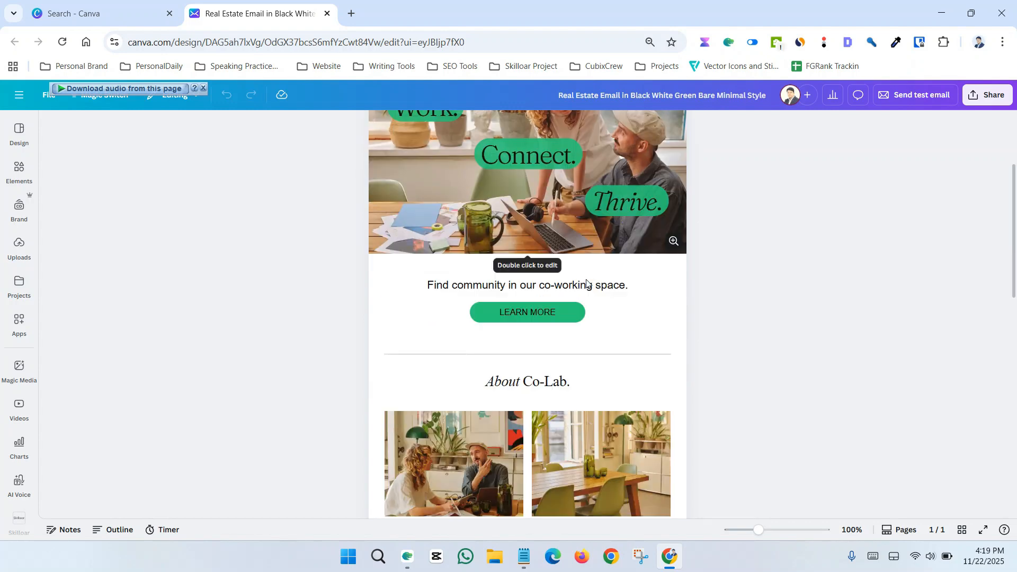
scroll(584, 286, up, 4)
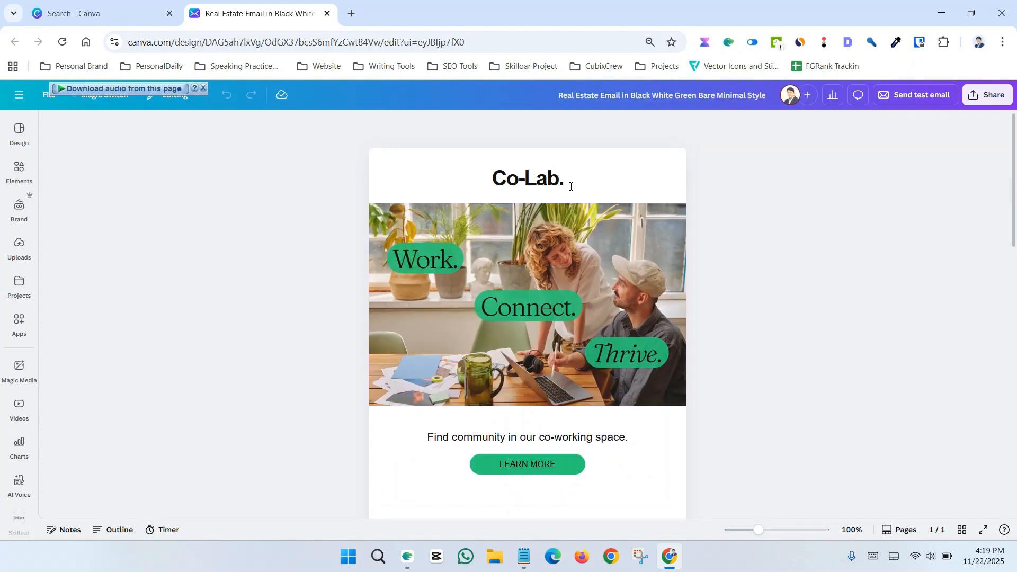
Replace the "Co-Lab." heading above the hero image with "digiWhisper".
double_click(539, 179)
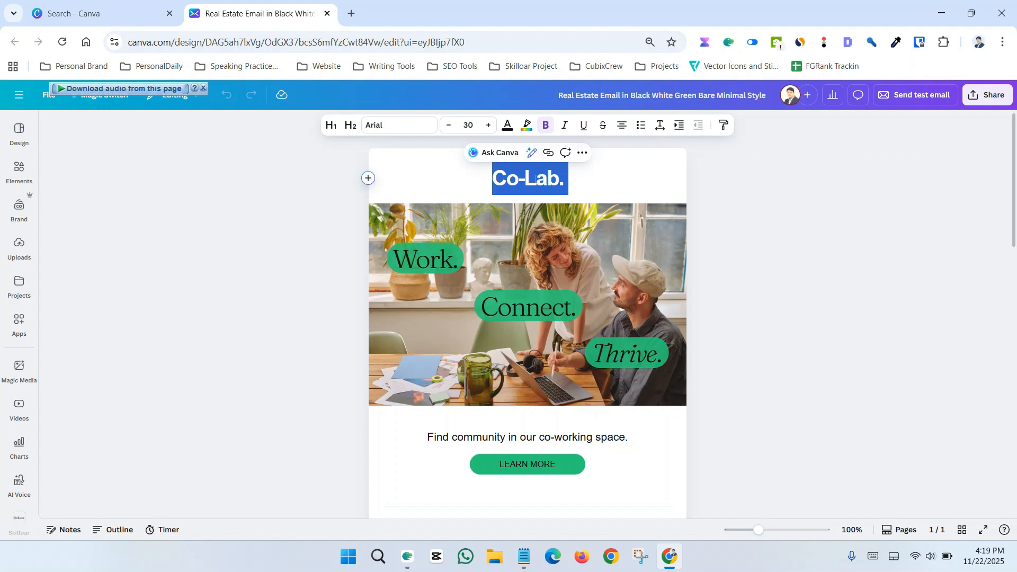
text(digiWhisper)
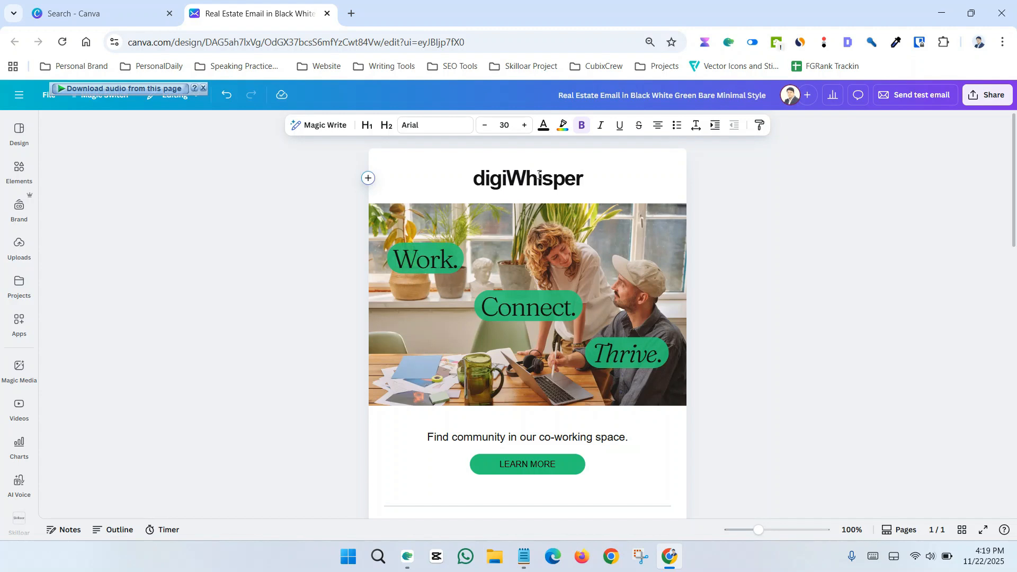
click(319, 258)
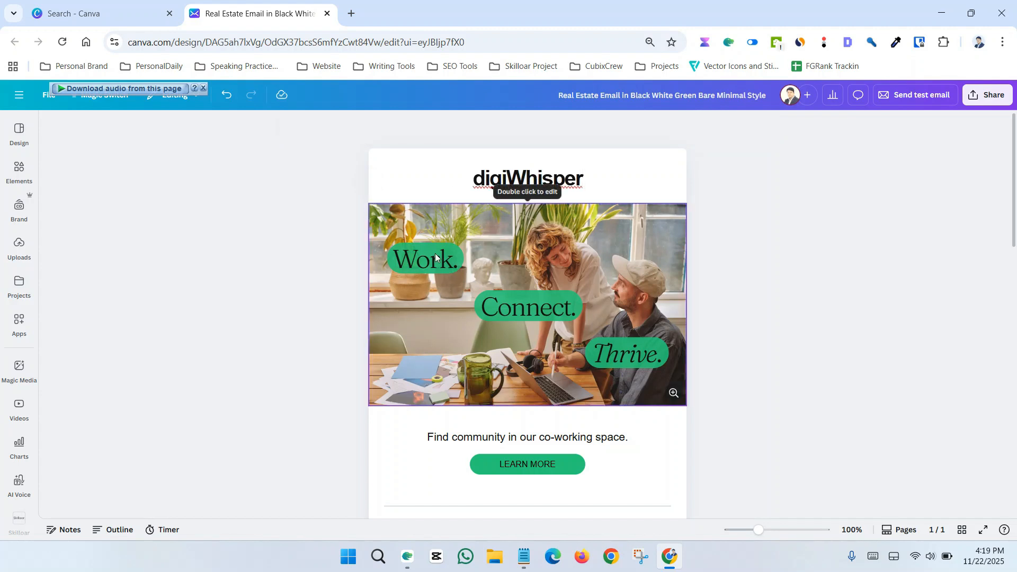
Replace the tagline below the hero image with "This is your go to channel for software solutions.".
scroll(570, 335, down, 2)
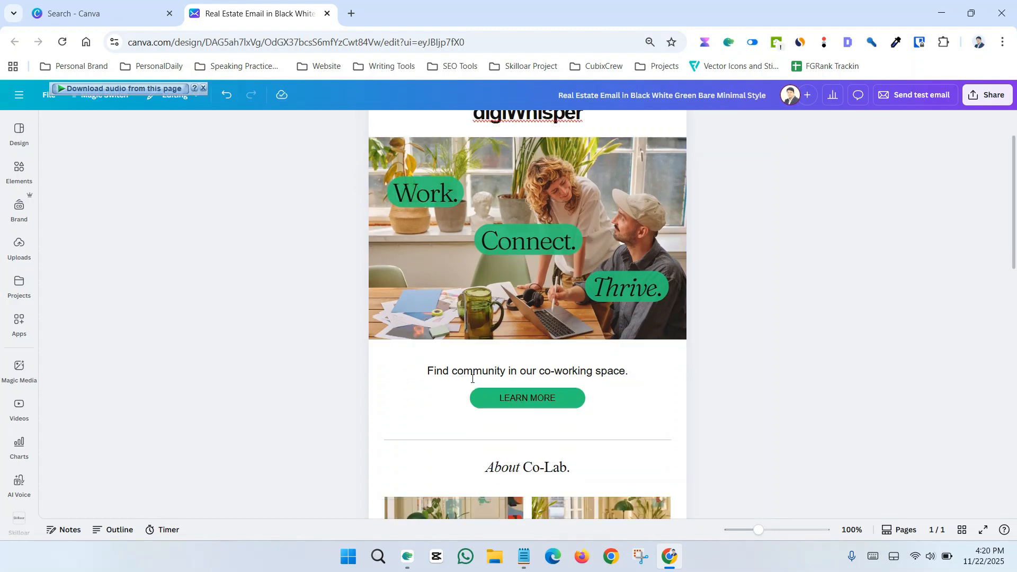
double_click(473, 374)
click(532, 373)
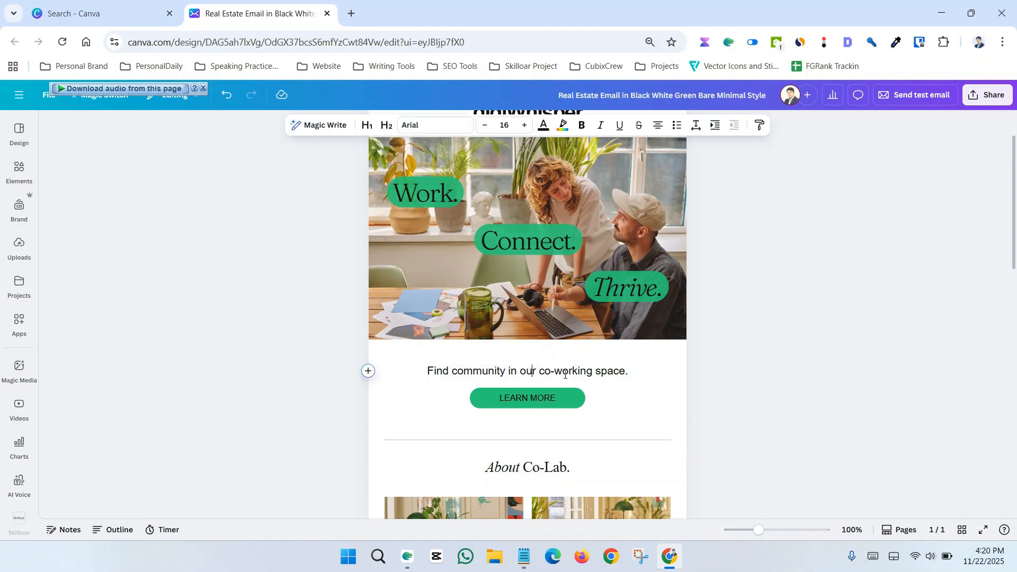
drag(627, 371, 428, 371)
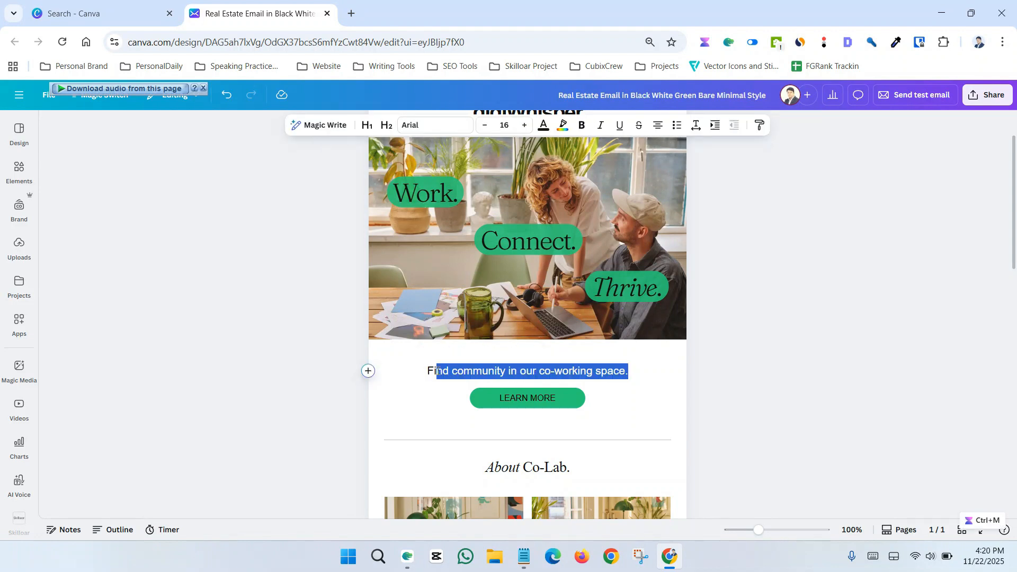
text(This is your )
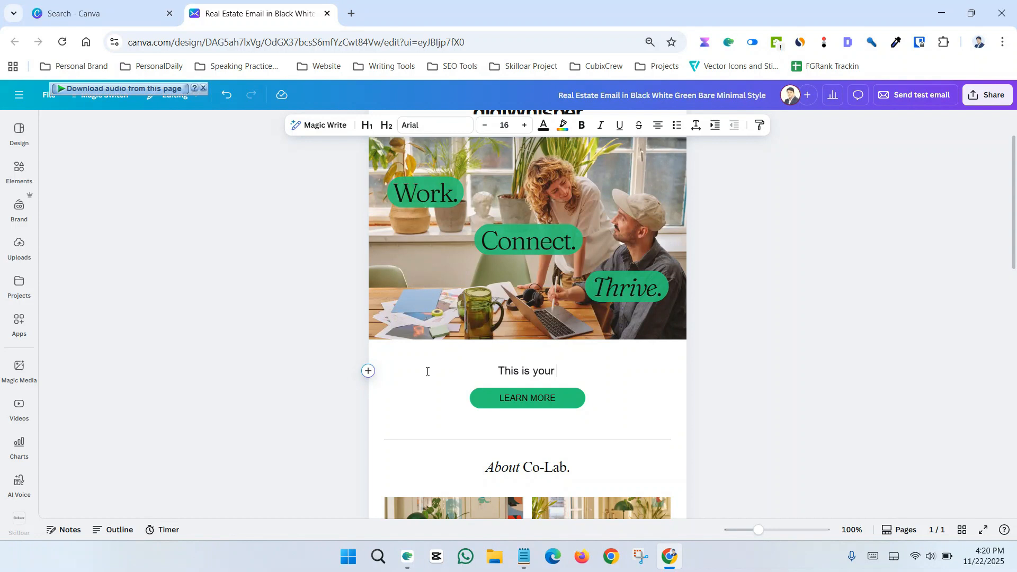
text(go to channel fo)
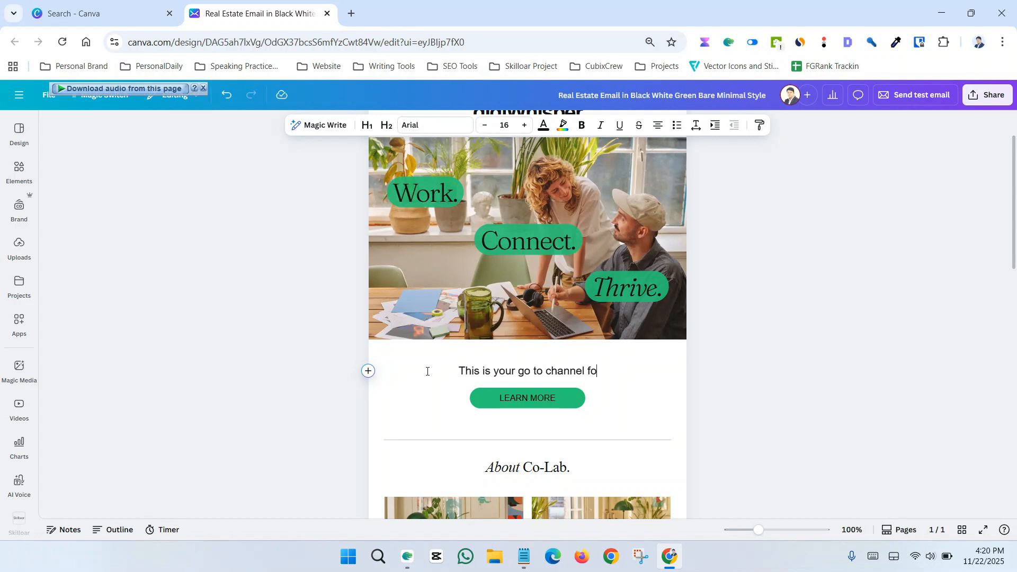
text(r software so)
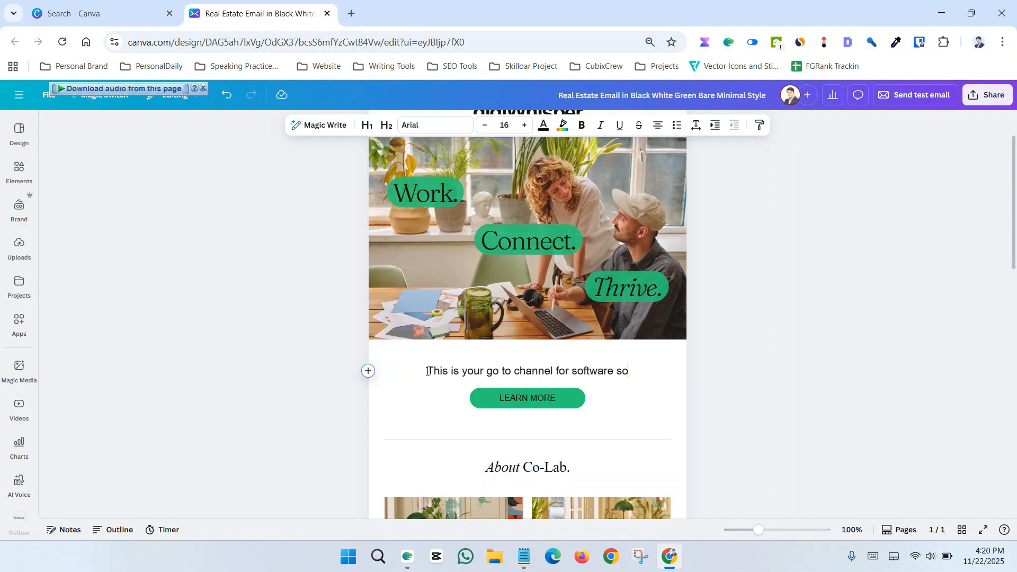
text(lutions)
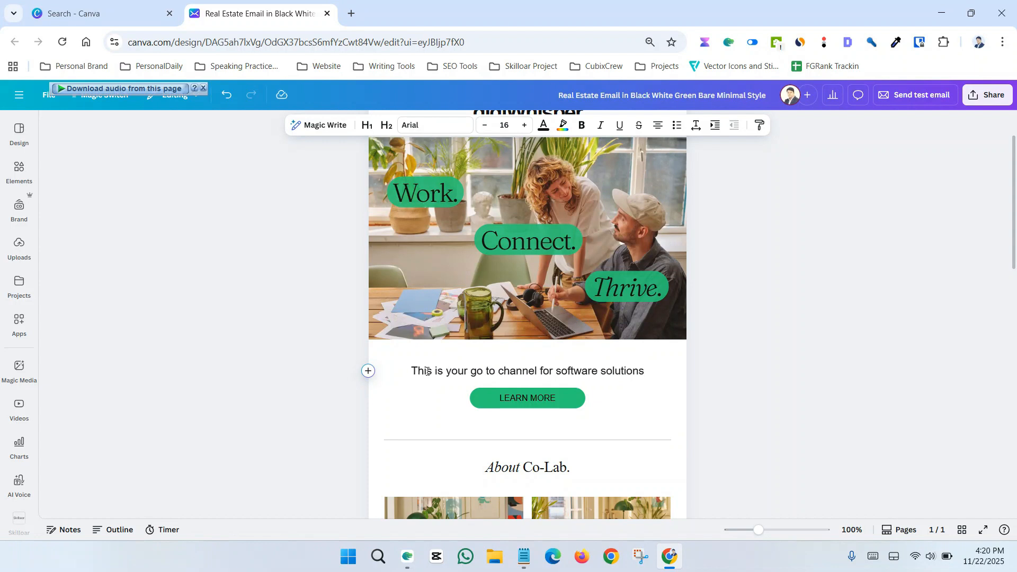
text(.)
Open the hero image for editing and replace its "Work." label with "Content.".
scroll(563, 307, up, 1)
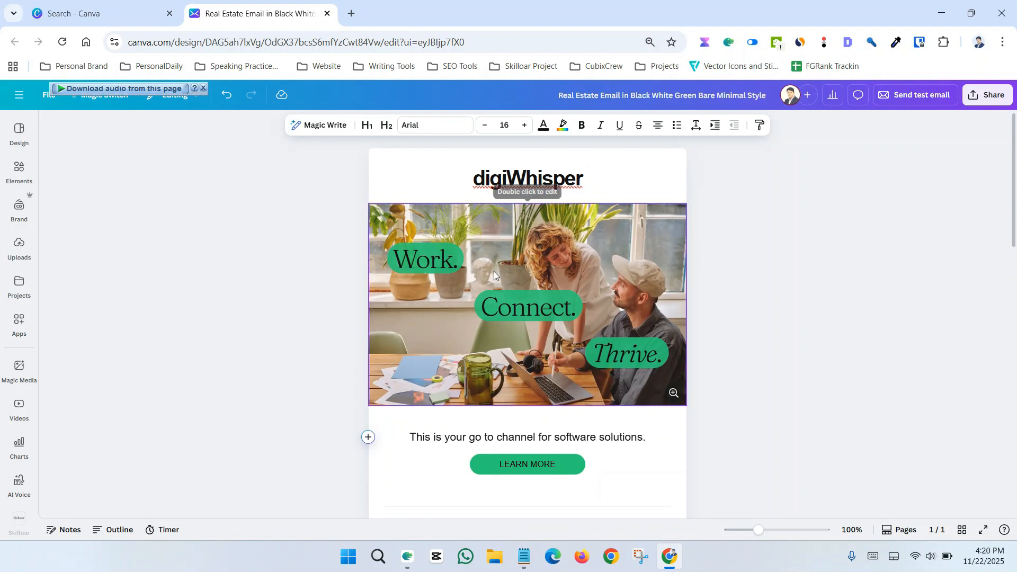
click(524, 246)
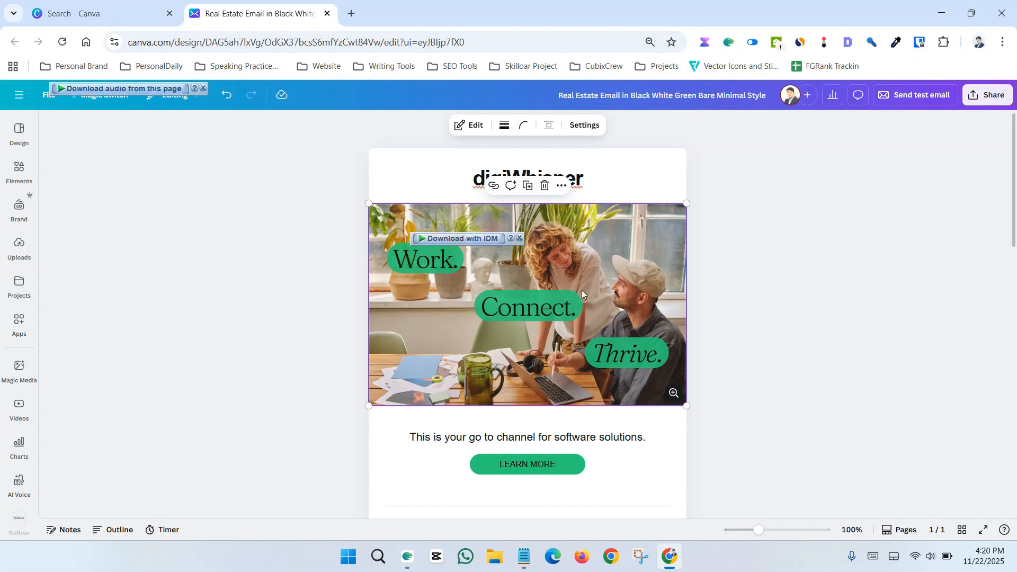
double_click(570, 263)
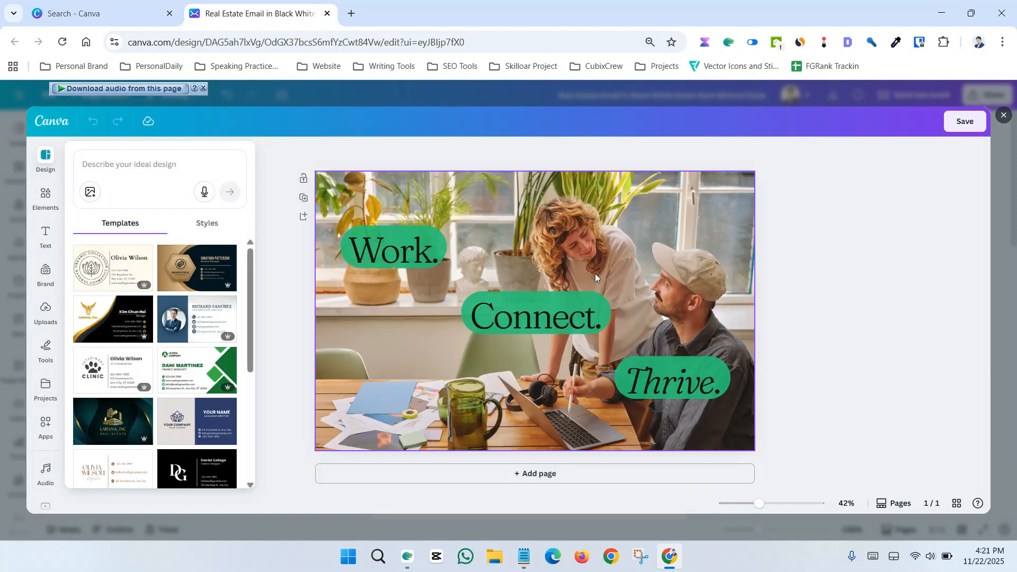
click(350, 251)
double_click(351, 251)
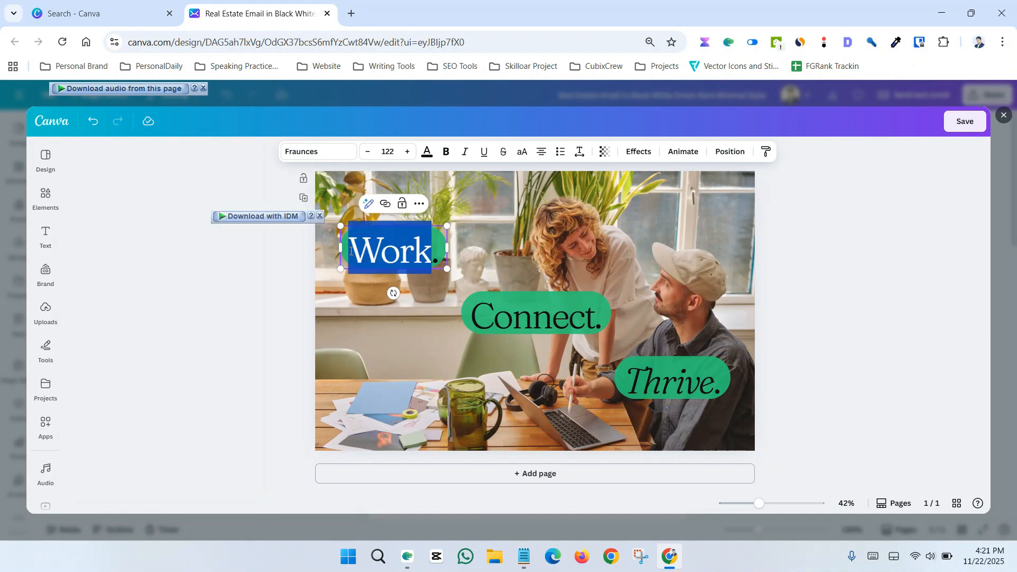
text(Content.)
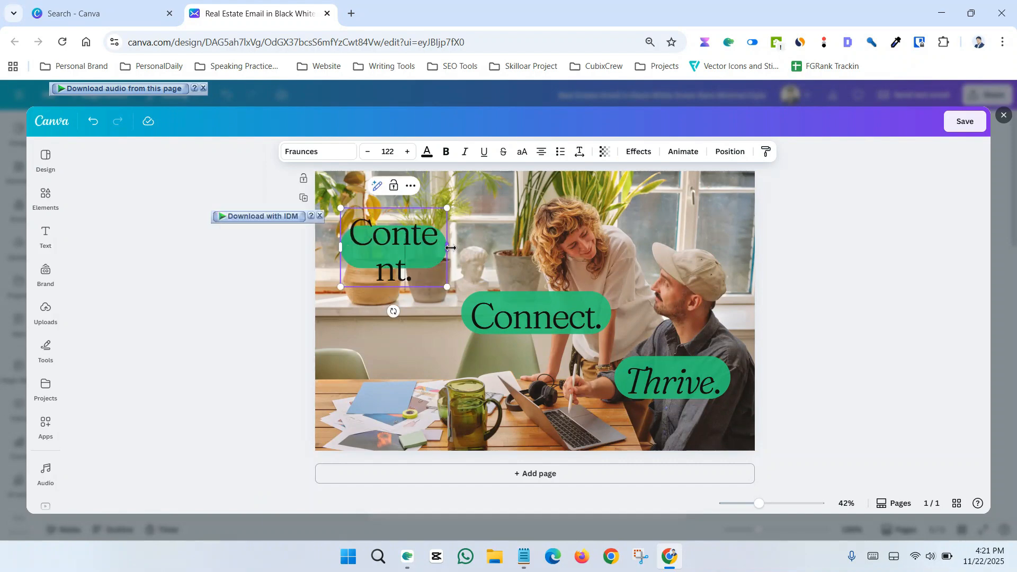
Widen the green pill and the text box of the "Content." label so the word fits on one line.
drag(448, 247, 493, 244)
click(338, 239)
click(450, 247)
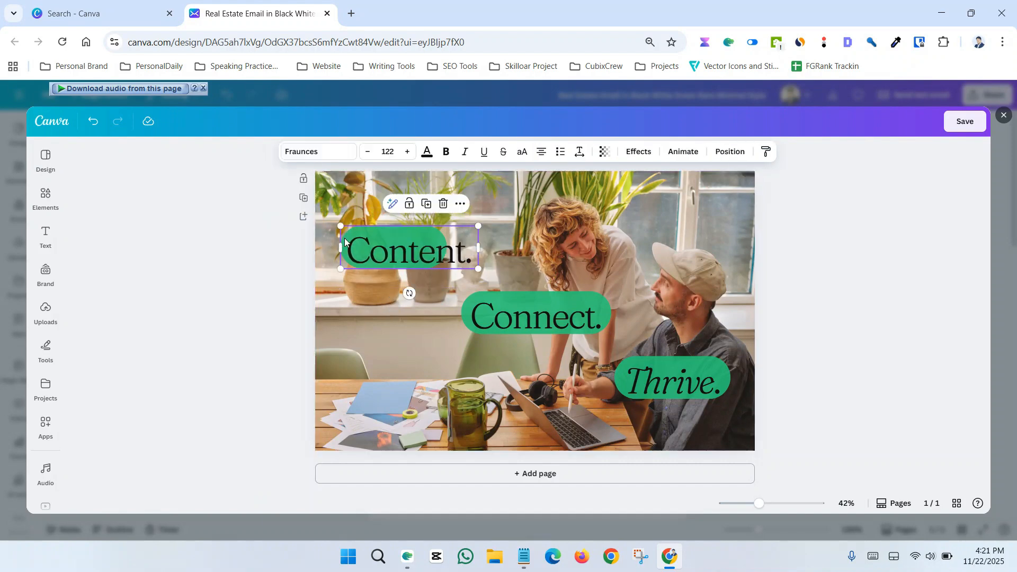
mouse_move(478, 247)
mouse_down()
mouse_move(422, 249)
mouse_move(477, 250)
mouse_up()
click(795, 301)
Replace the "Connect." label on the hero image with "Productivity.".
click(592, 314)
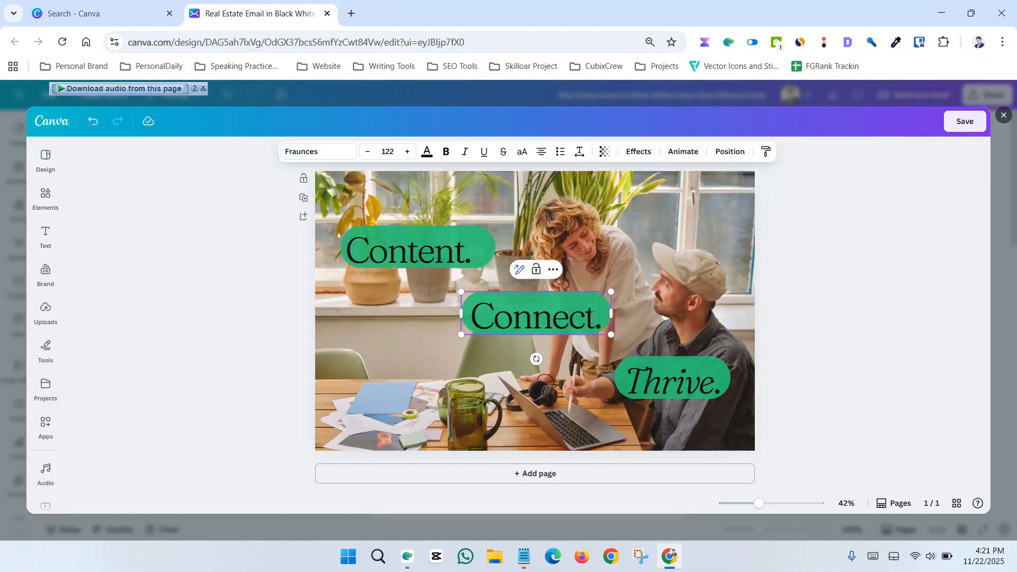
drag(592, 314, 473, 313)
text(Productivity)
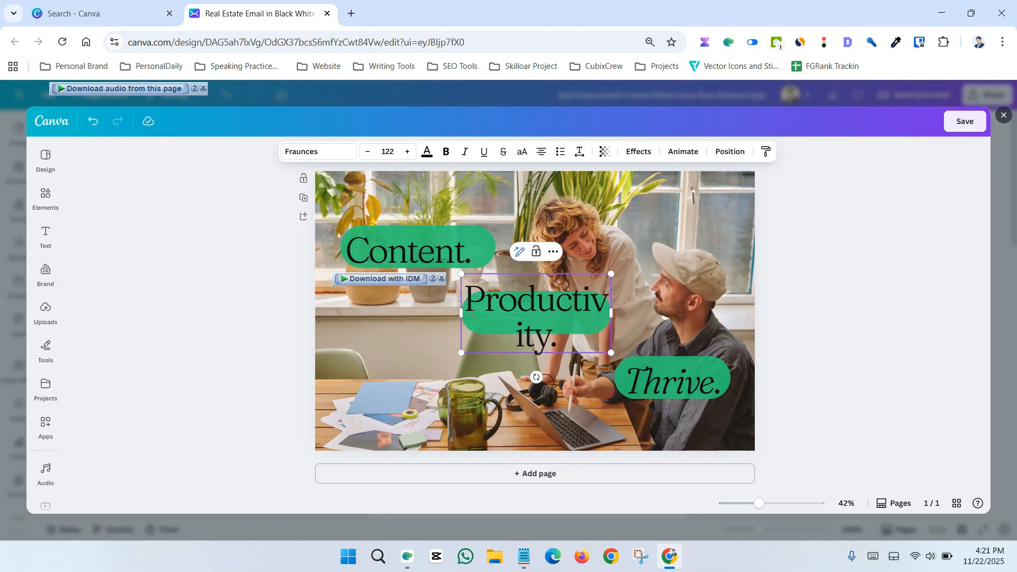
Widen the green pill and the text box of the "Productivity." label so the word fits on one line.
click(592, 362)
click(603, 313)
drag(611, 313, 683, 314)
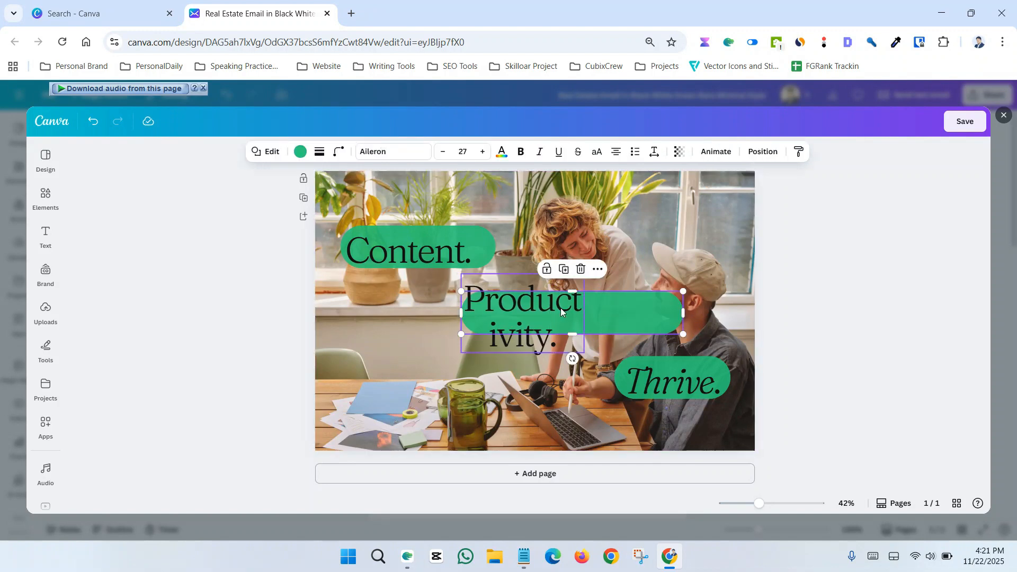
click(566, 318)
drag(584, 313, 651, 314)
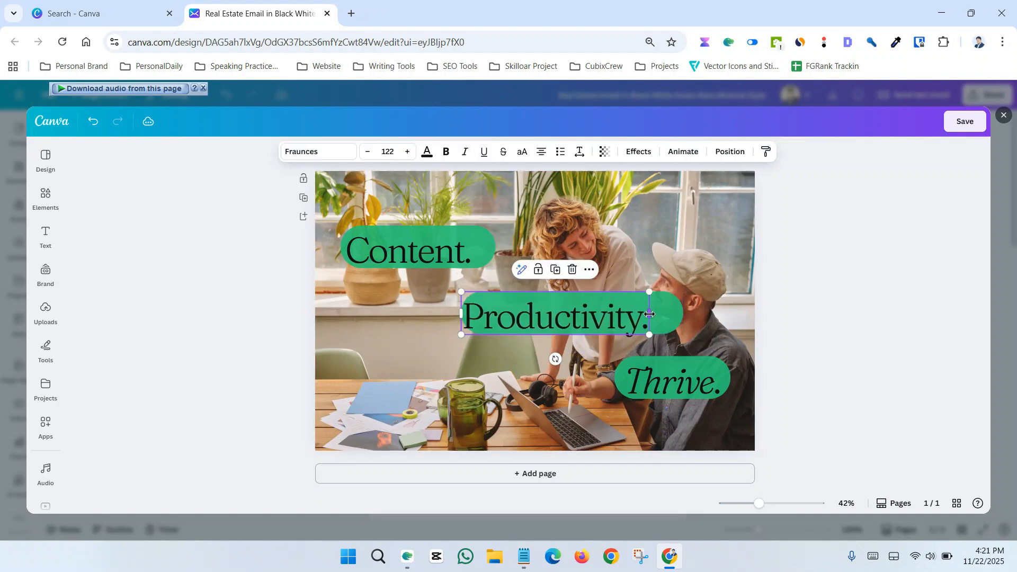
Shorten the green pills behind "Content." and "Productivity." so they end just past their words.
click(487, 253)
click(491, 252)
drag(493, 252, 481, 252)
click(794, 355)
Replace the "Thrive." label on the hero image with "Business.".
click(688, 390)
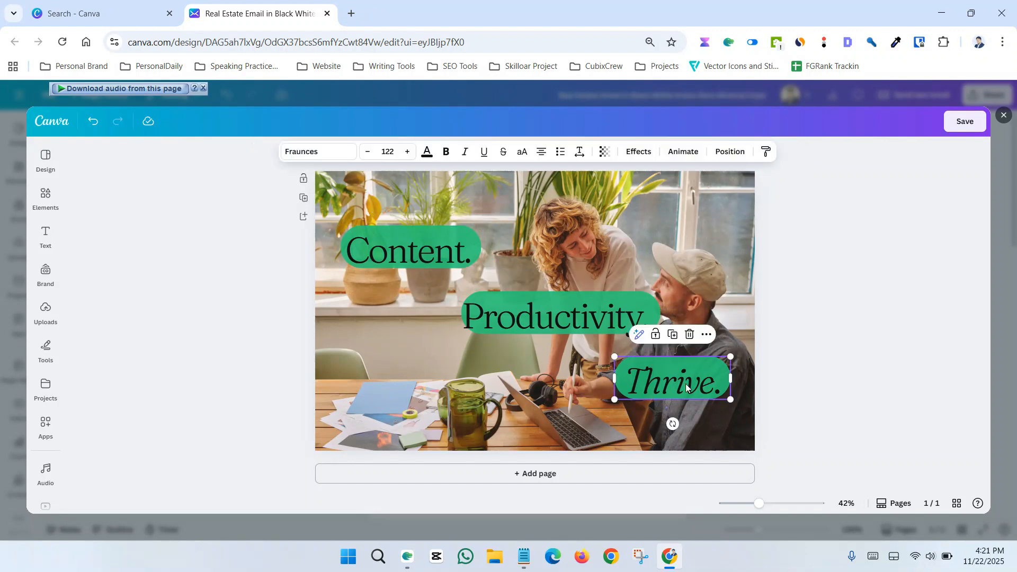
click(685, 390)
drag(713, 384, 633, 378)
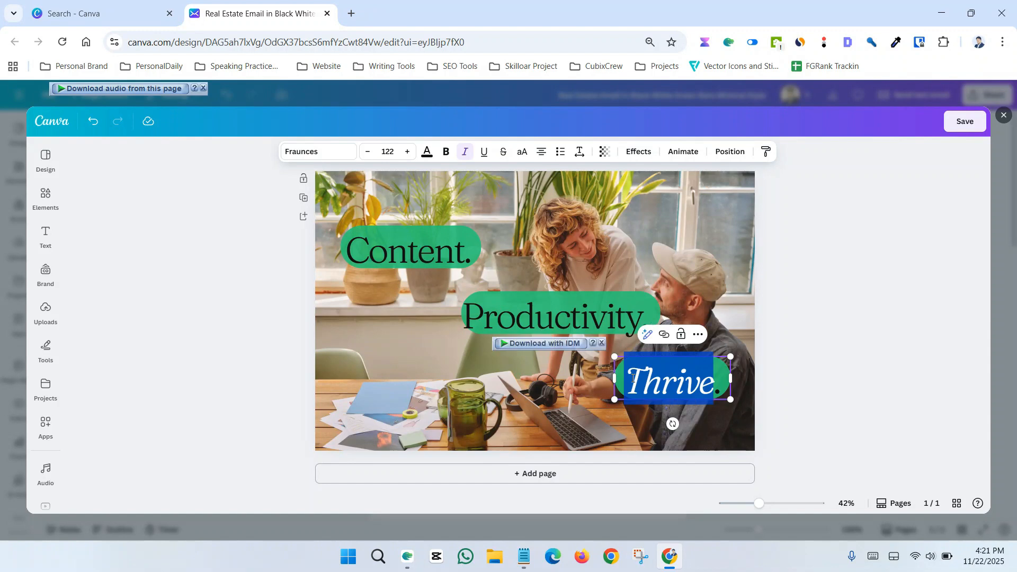
text(Business.)
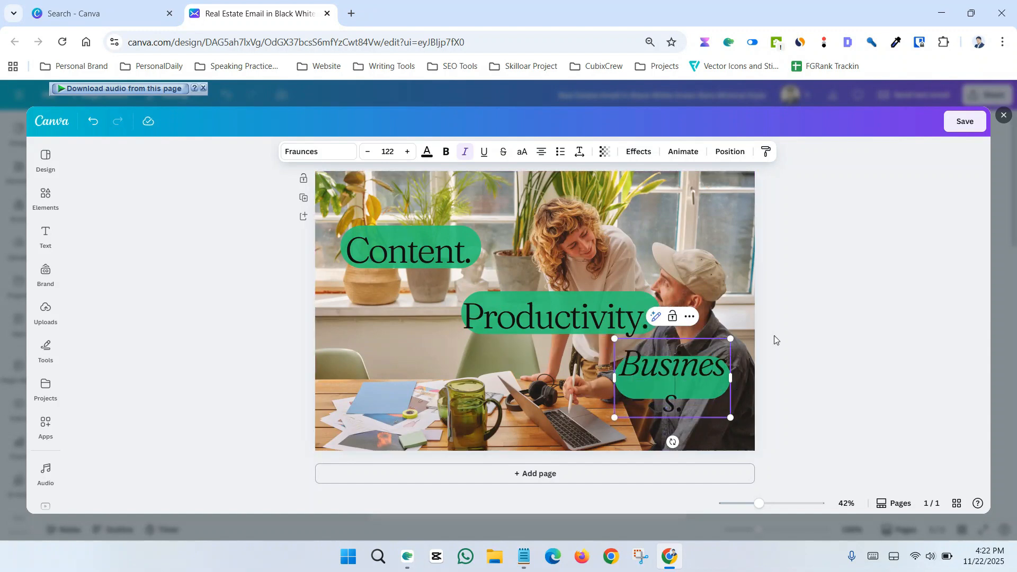
key(Escape)
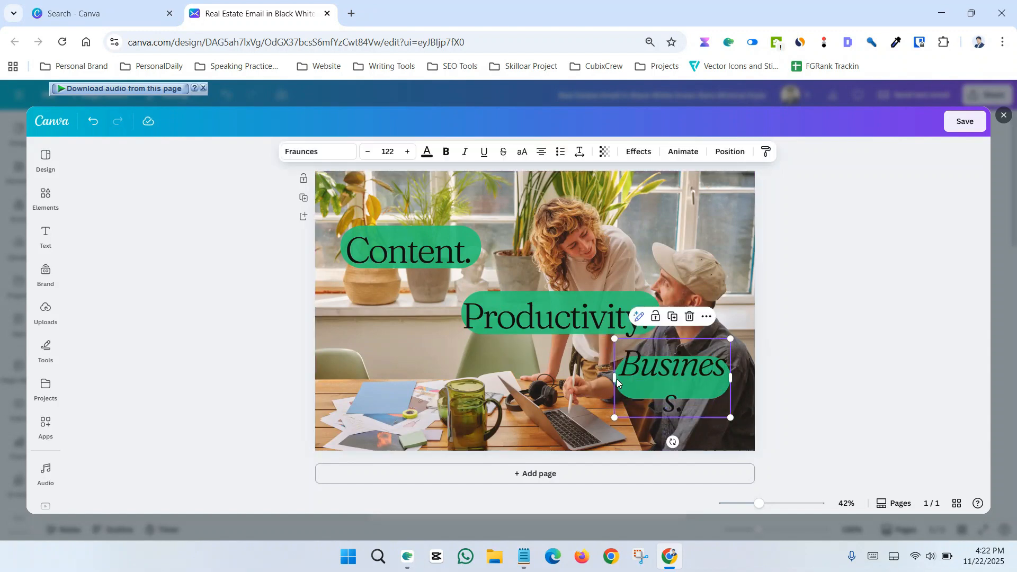
Widen the "Business." text box to one line, then resize and align its green pill so it sits behind the whole word.
drag(615, 378, 541, 378)
click(774, 383)
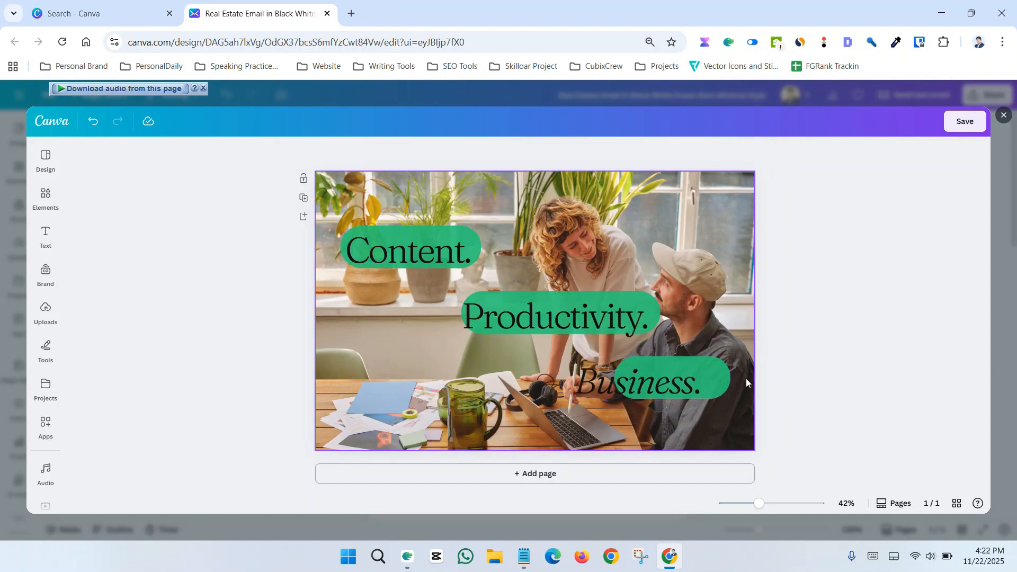
click(725, 378)
drag(732, 379, 704, 380)
mouse_move(657, 380)
mouse_down()
mouse_move(699, 380)
mouse_move(654, 380)
mouse_up()
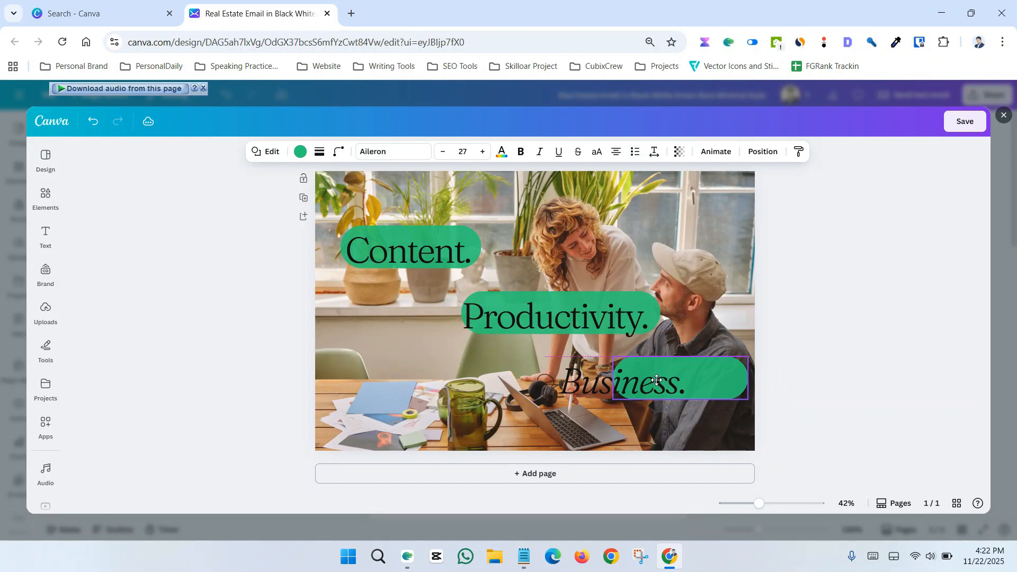
click(801, 398)
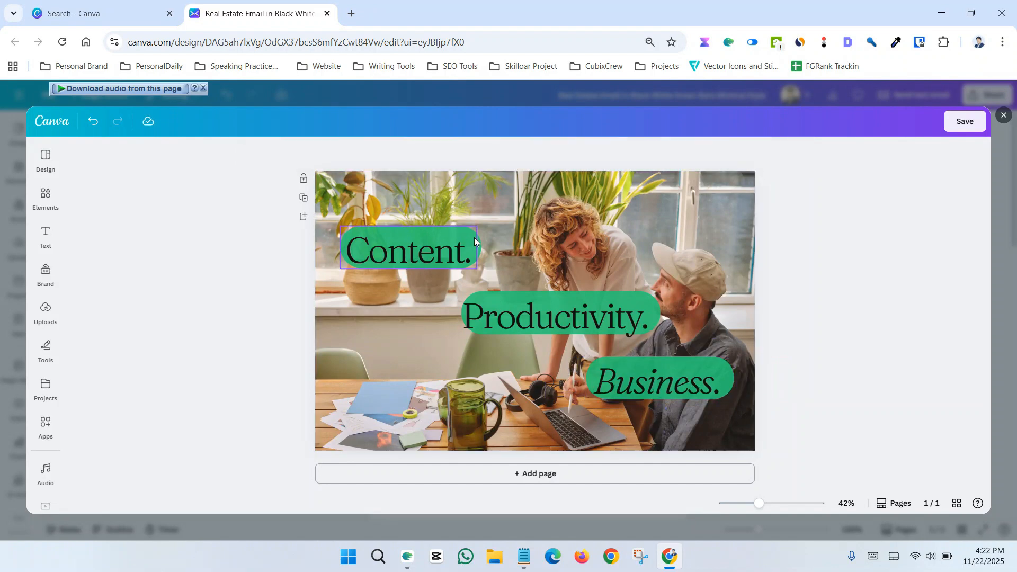
Change the fill of the pill behind "Content." to the custom red #C80000.
click(479, 237)
click(237, 243)
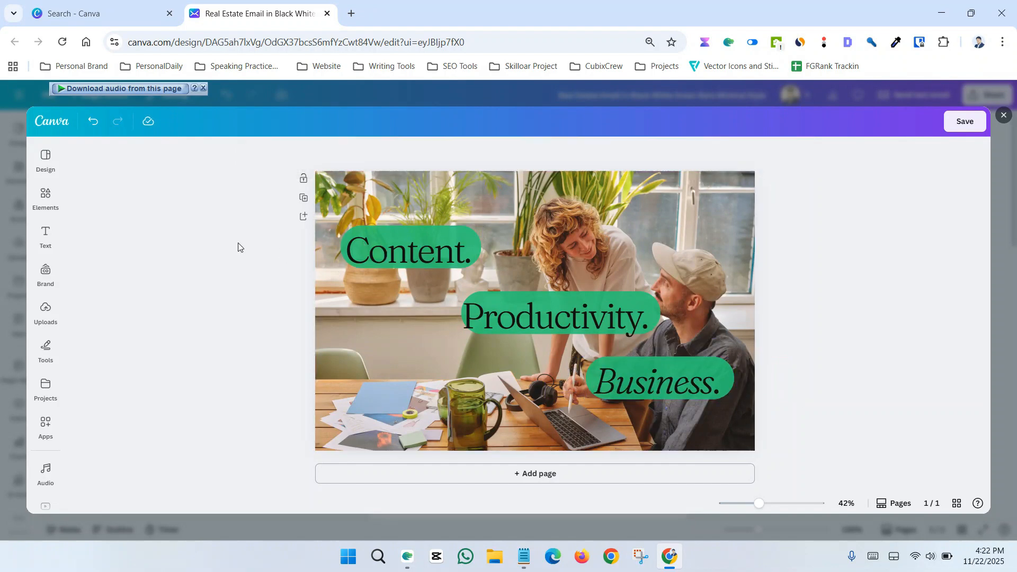
click(479, 241)
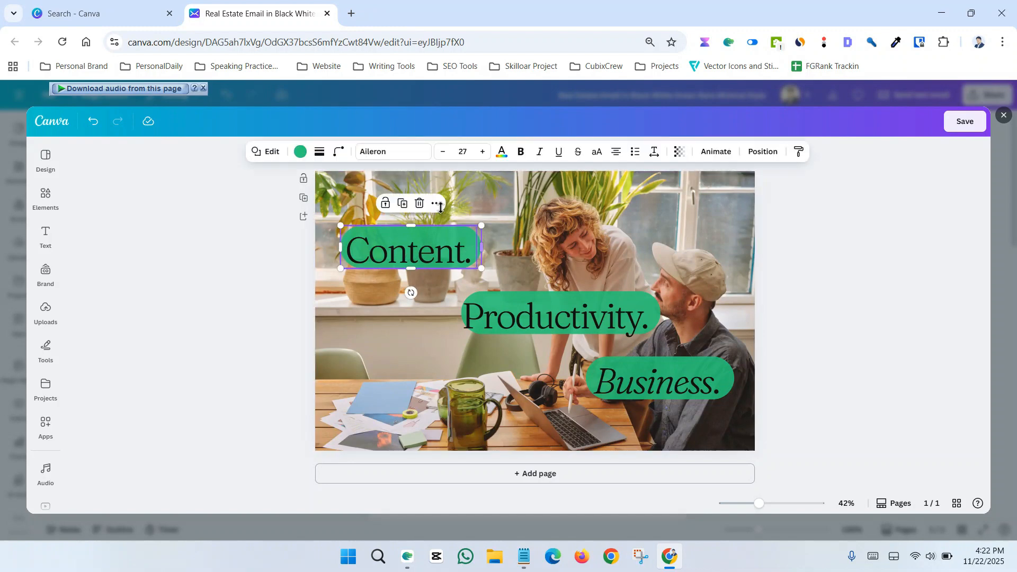
click(300, 152)
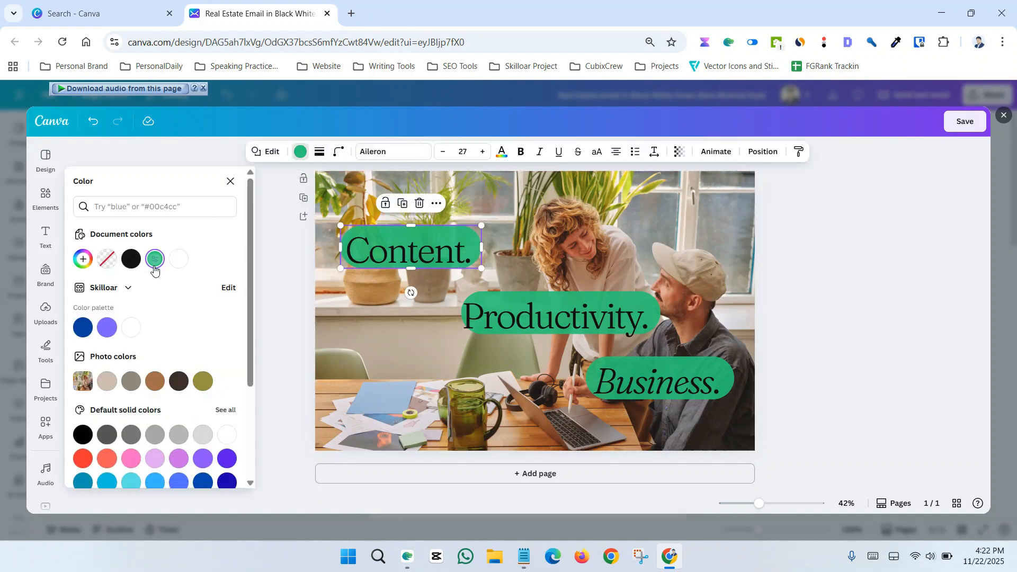
click(82, 265)
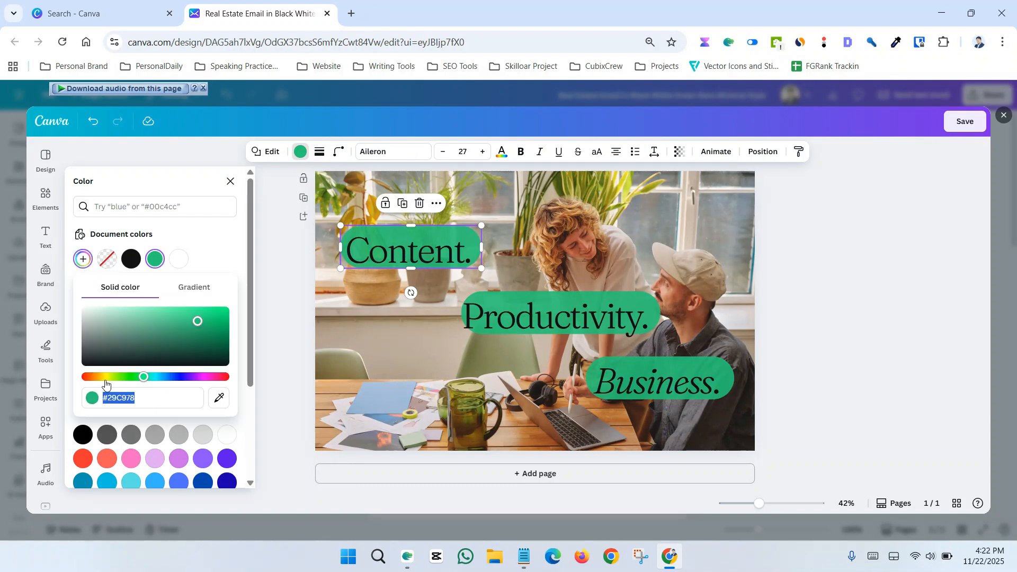
drag(105, 380, 72, 374)
click(132, 336)
drag(132, 335, 288, 320)
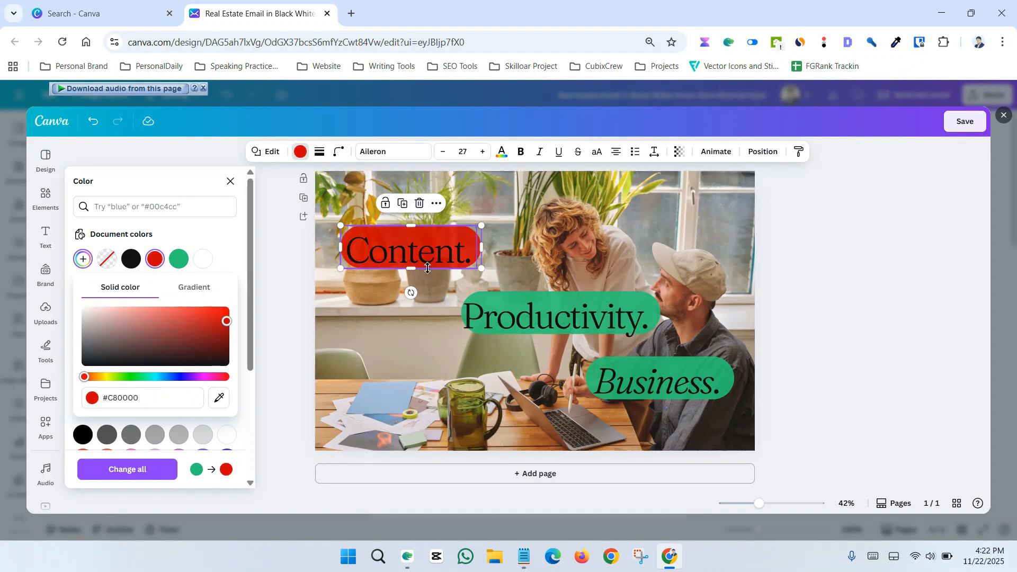
Change the "Content." text color to white.
click(456, 259)
double_click(433, 254)
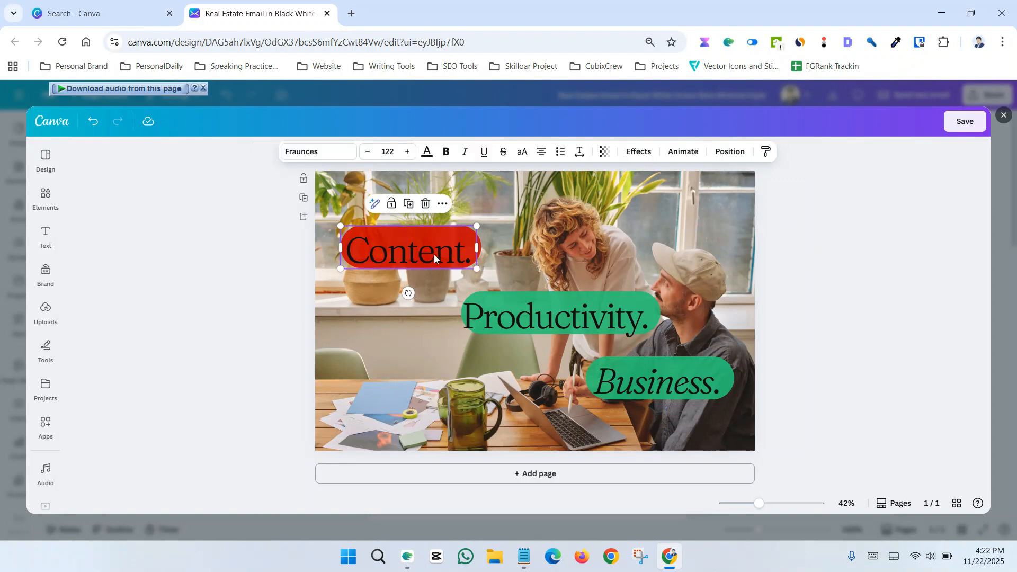
click(427, 152)
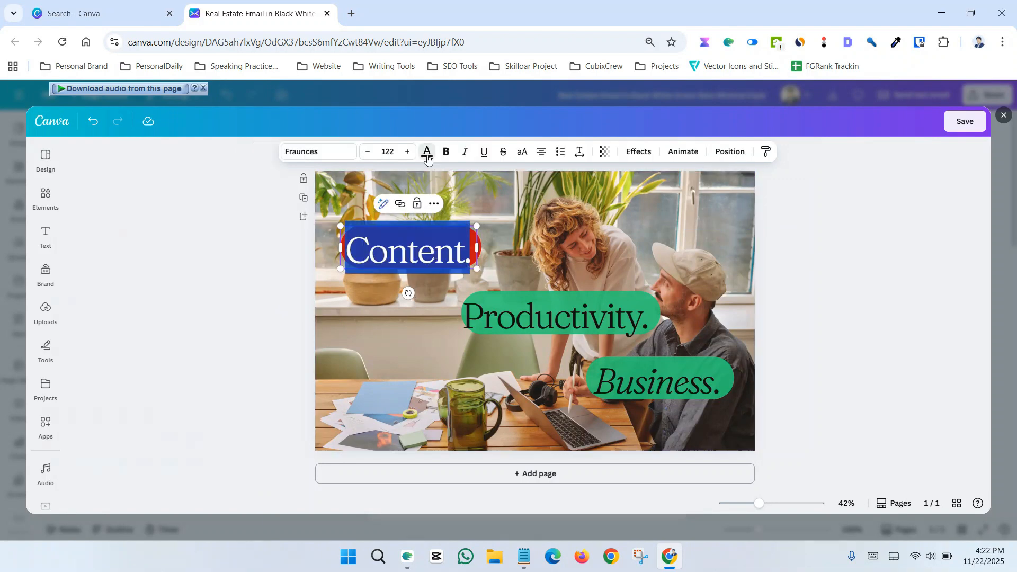
click(176, 235)
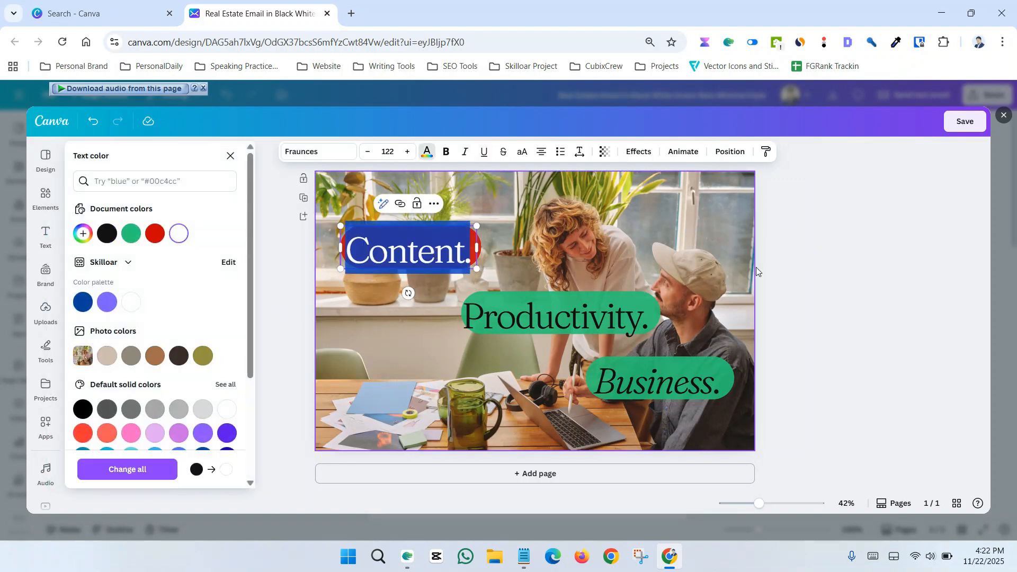
click(798, 265)
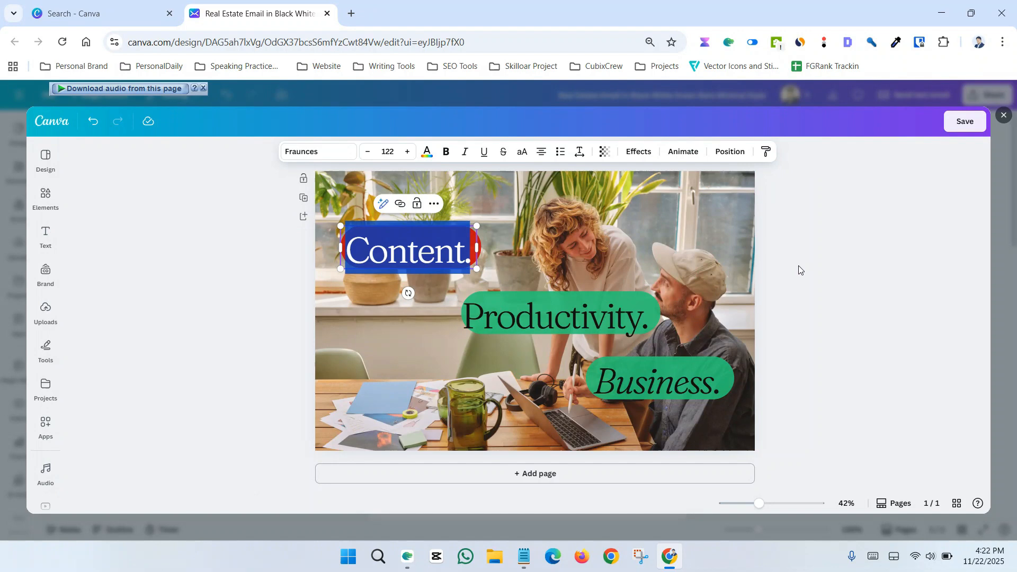
Change the "Productivity." text color to white.
double_click(525, 318)
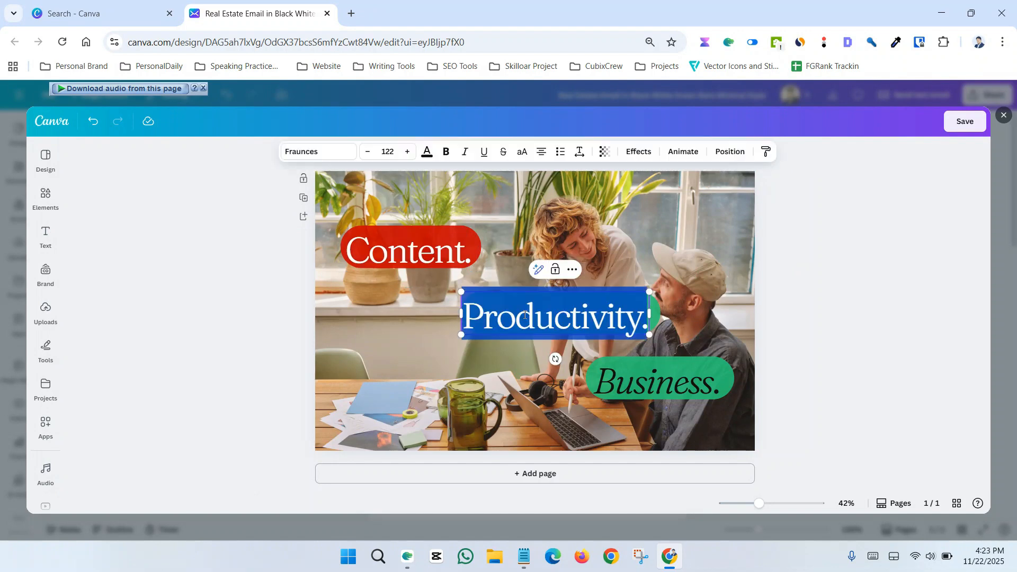
click(427, 152)
click(179, 235)
click(814, 340)
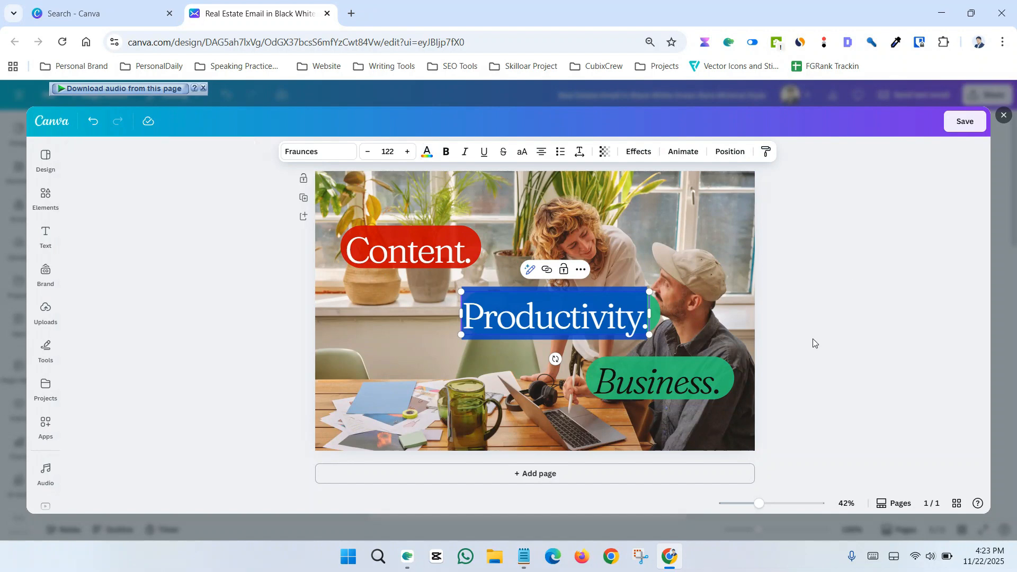
click(816, 341)
Change the color of the word "Business" to white.
click(632, 396)
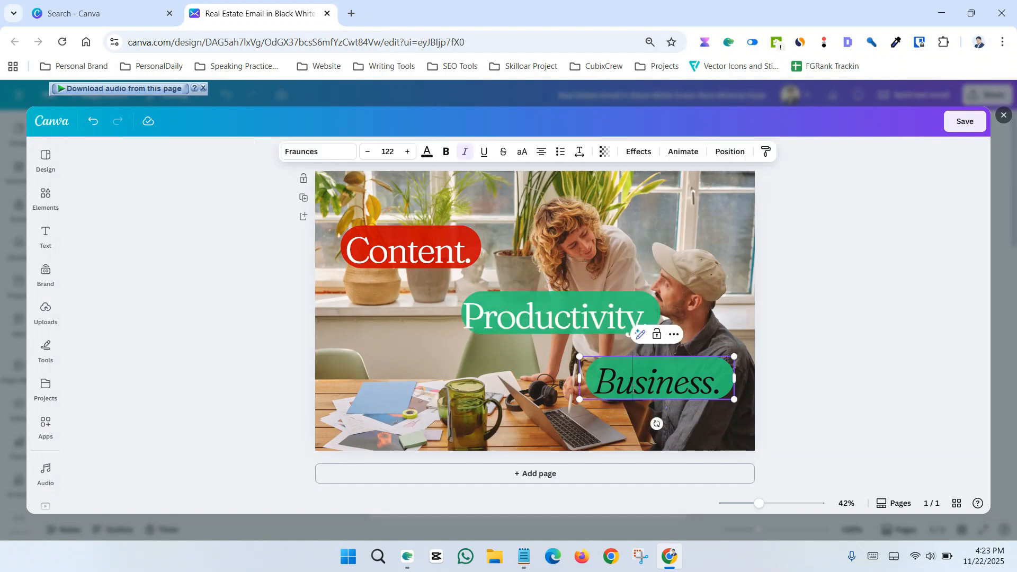
double_click(632, 389)
click(427, 152)
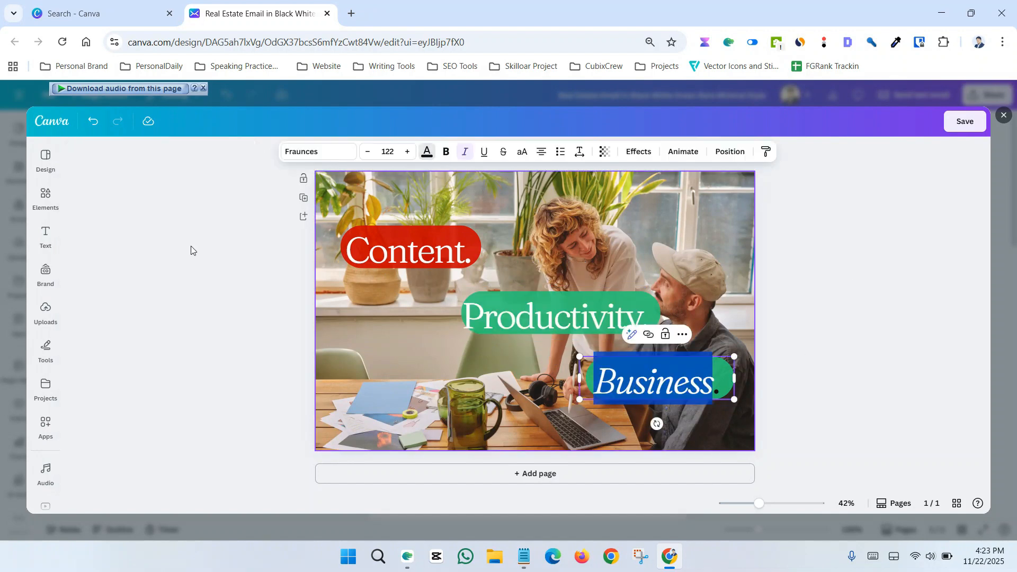
click(177, 238)
click(831, 363)
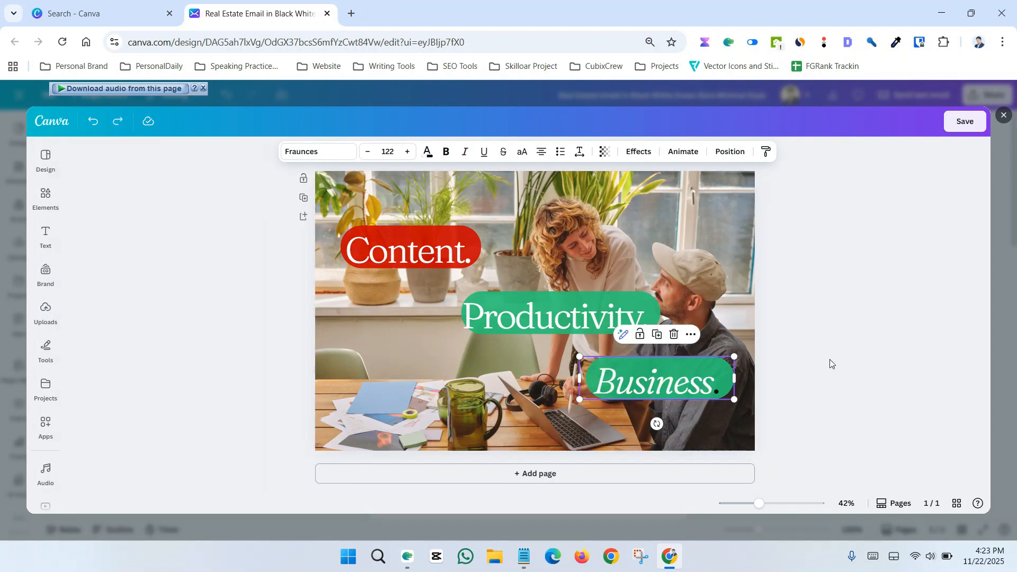
click(830, 364)
Fill the pills behind "Productivity." and "Business." with the same red document color as the "Content." pill.
click(657, 313)
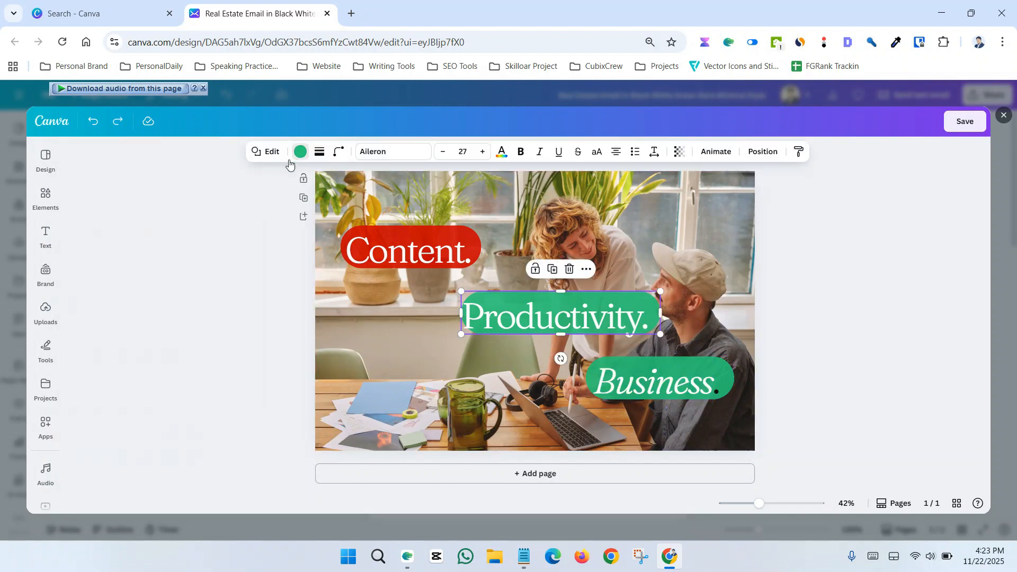
click(300, 152)
click(178, 258)
click(683, 379)
click(300, 151)
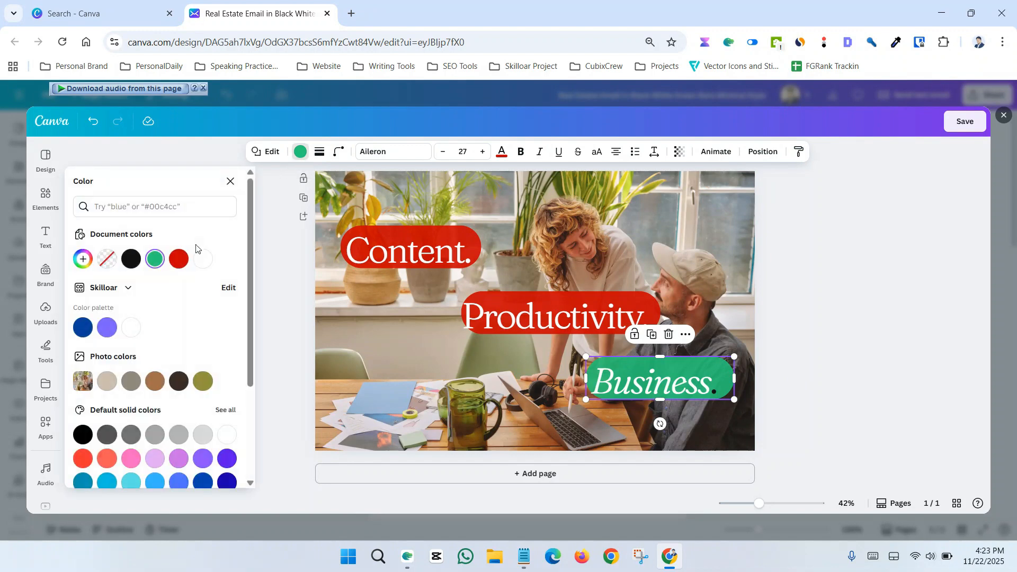
click(179, 259)
click(845, 305)
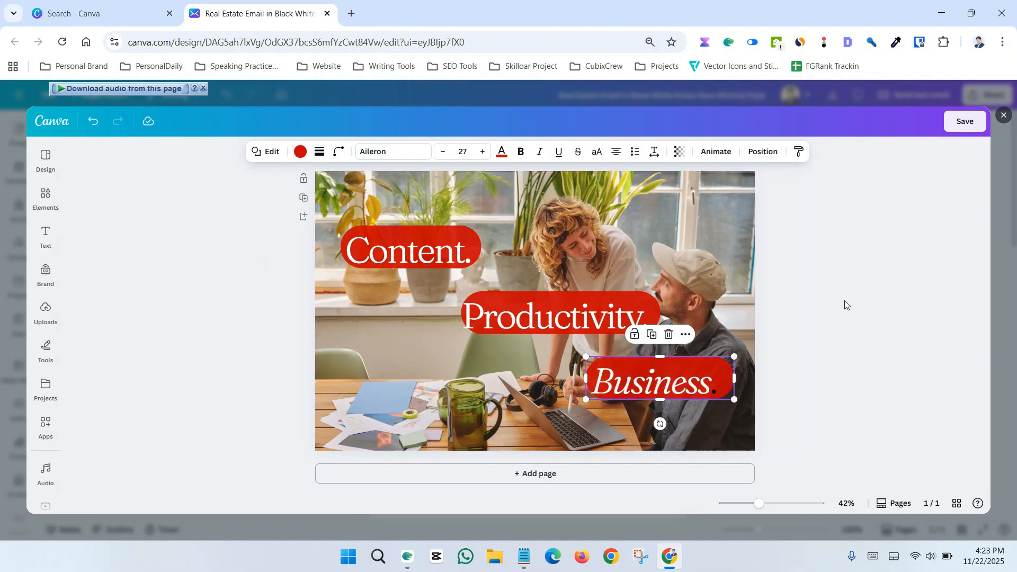
click(846, 305)
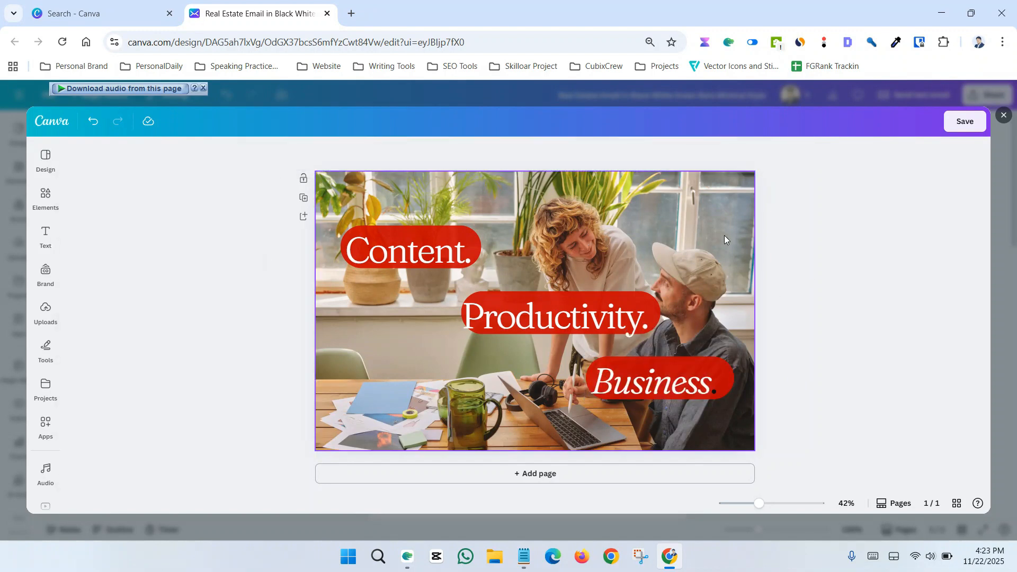
Search the elements library for "software" and limit the results to photos.
click(45, 195)
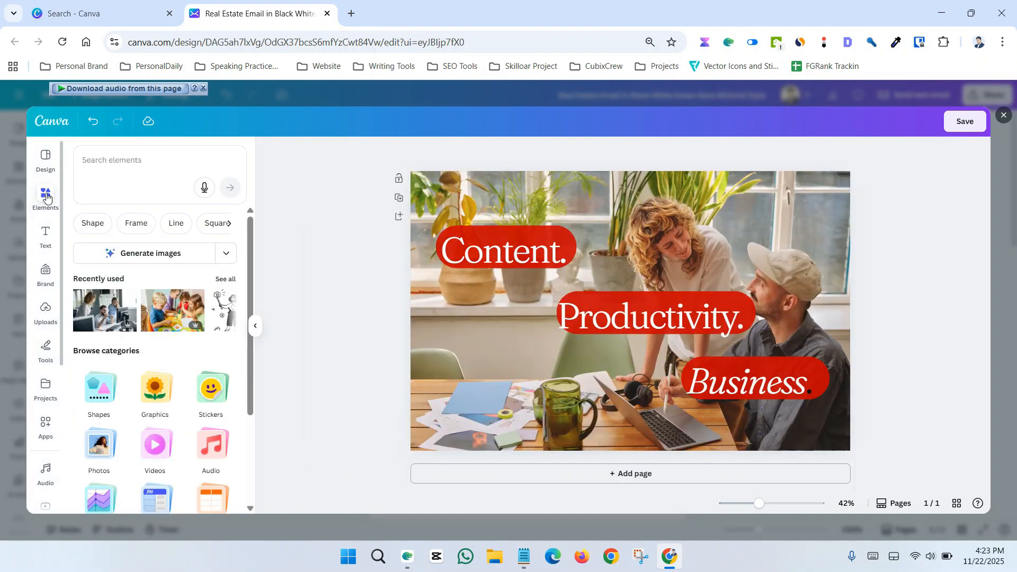
click(127, 165)
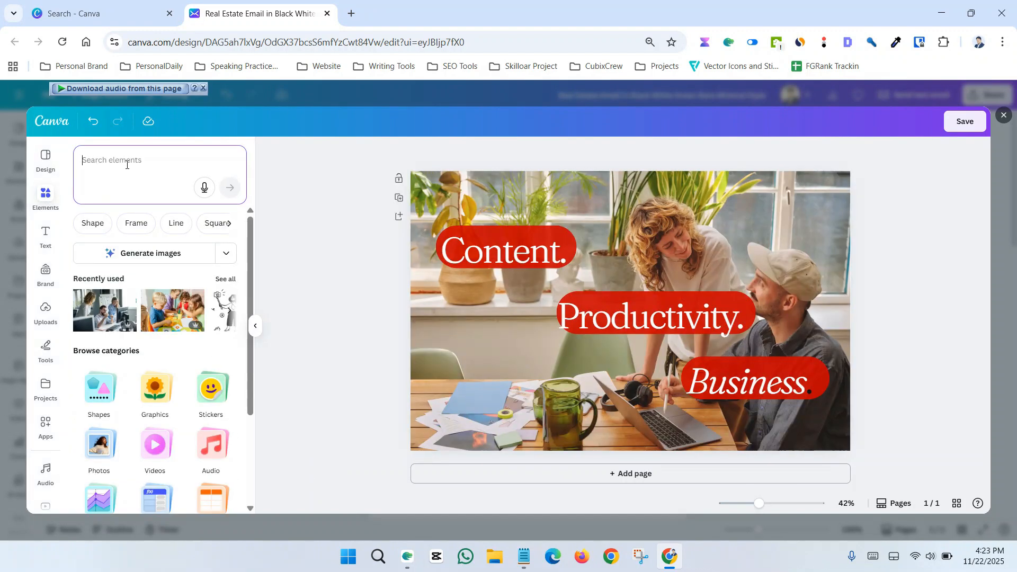
text(software)
key(Return)
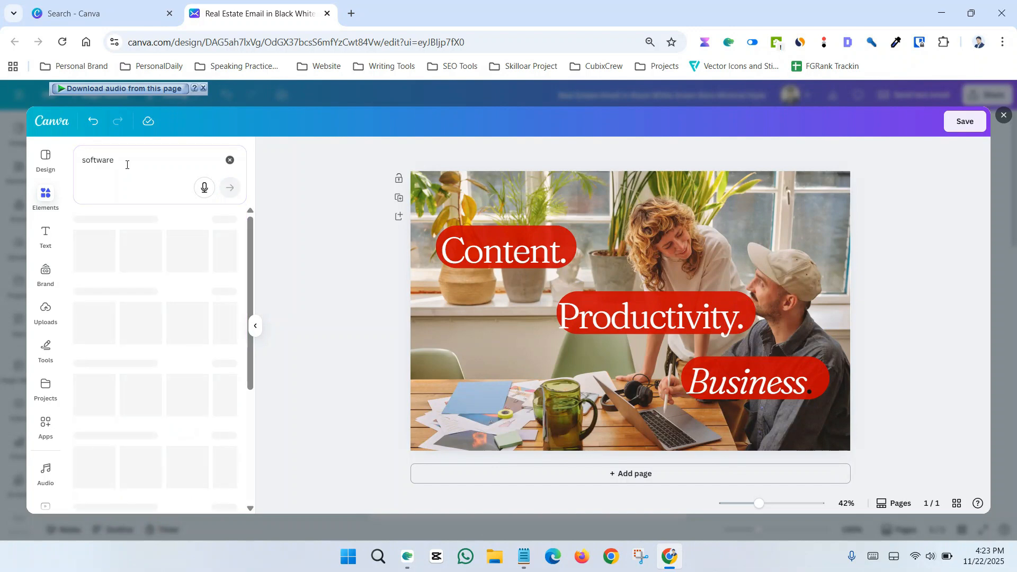
click(178, 226)
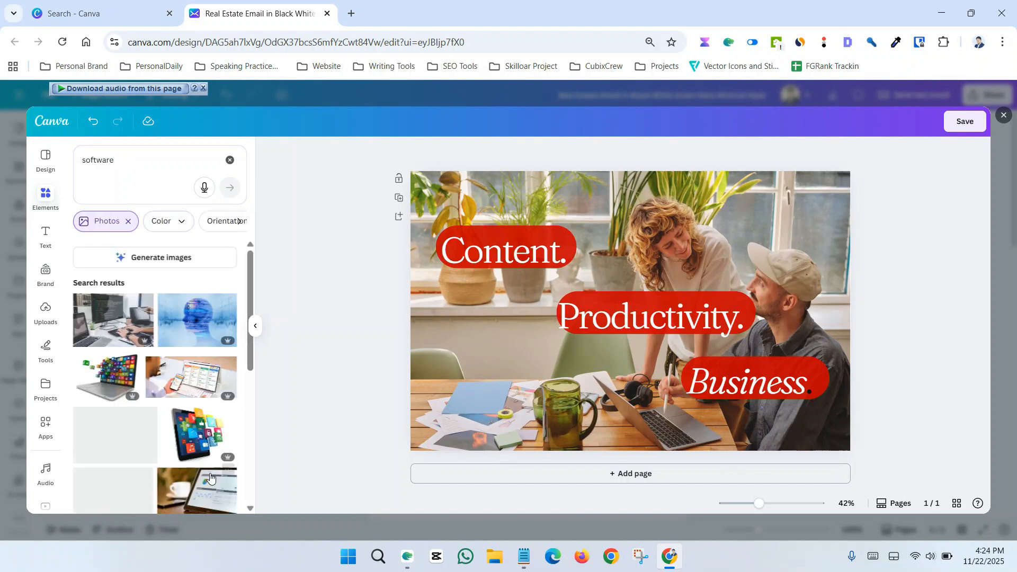
Replace the hero background photo with the bright office photo of programmers working at monitors full of code.
scroll(158, 370, down, 2)
scroll(159, 371, up, 2)
scroll(164, 402, down, 2)
scroll(164, 403, down, 1)
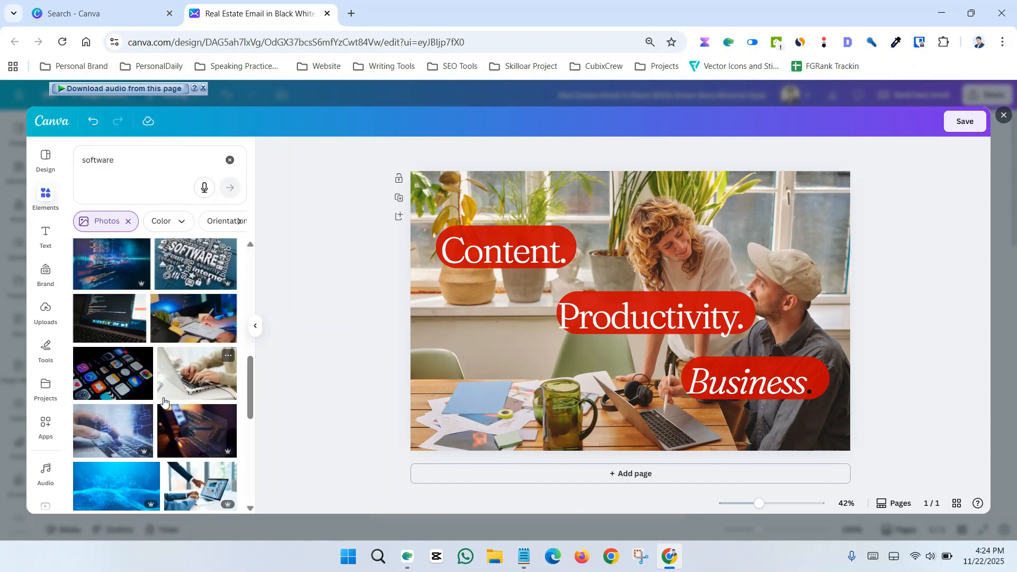
scroll(185, 390, down, 3)
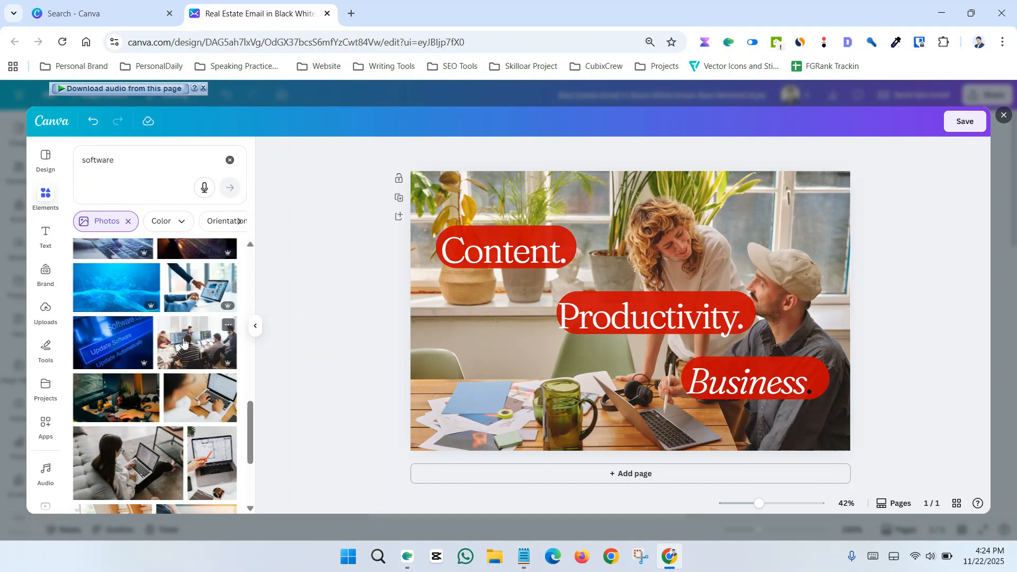
drag(183, 343, 761, 264)
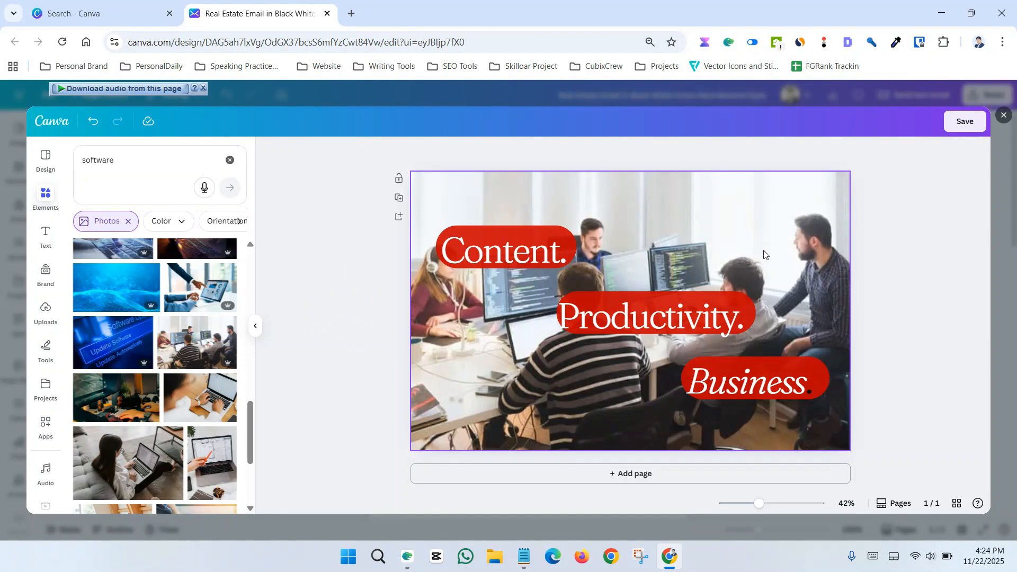
Save the edited hero image back into the email and deselect it.
click(924, 209)
click(965, 121)
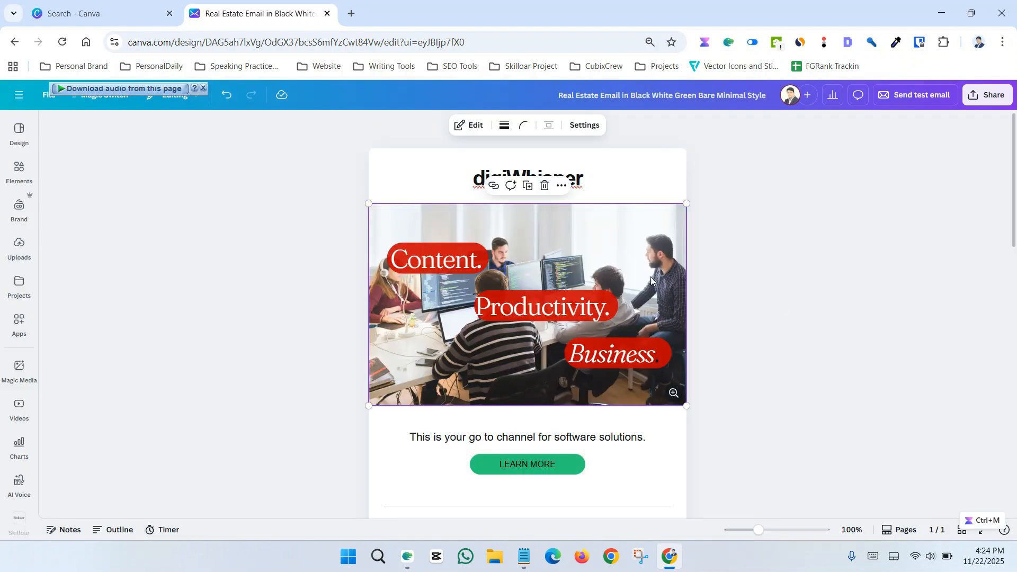
click(305, 273)
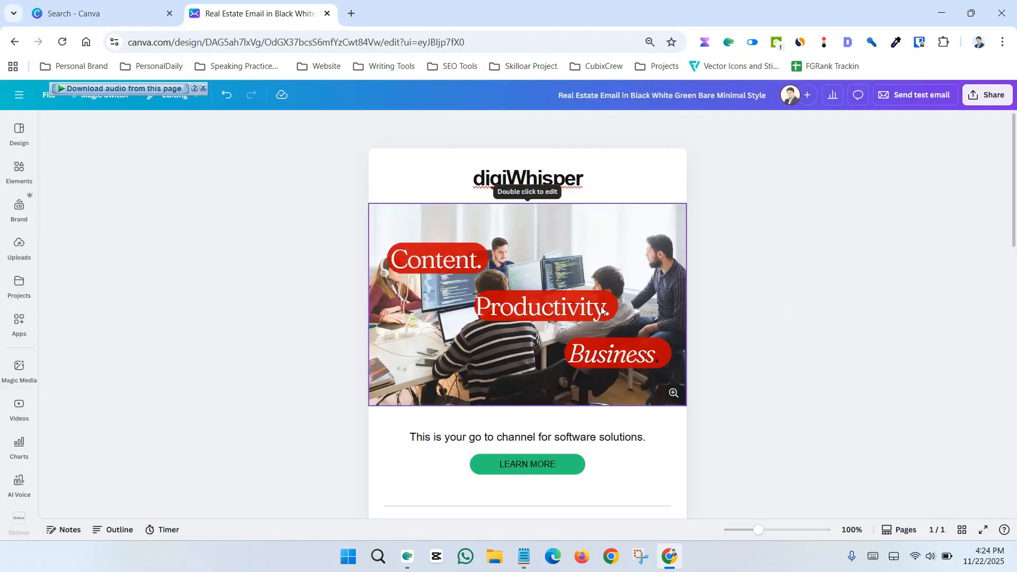
scroll(585, 437, down, 3)
click(479, 333)
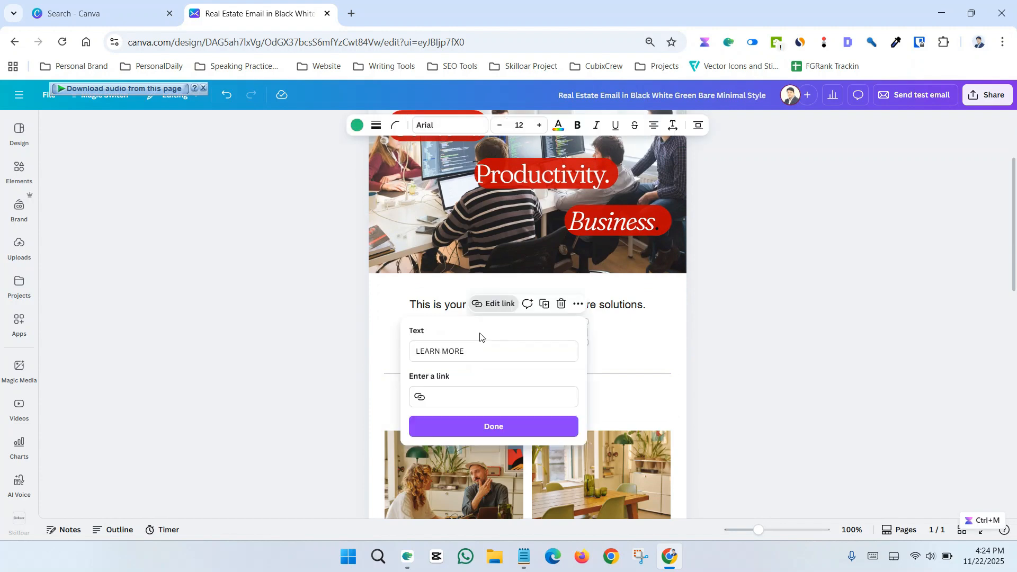
click(565, 358)
click(557, 339)
click(451, 396)
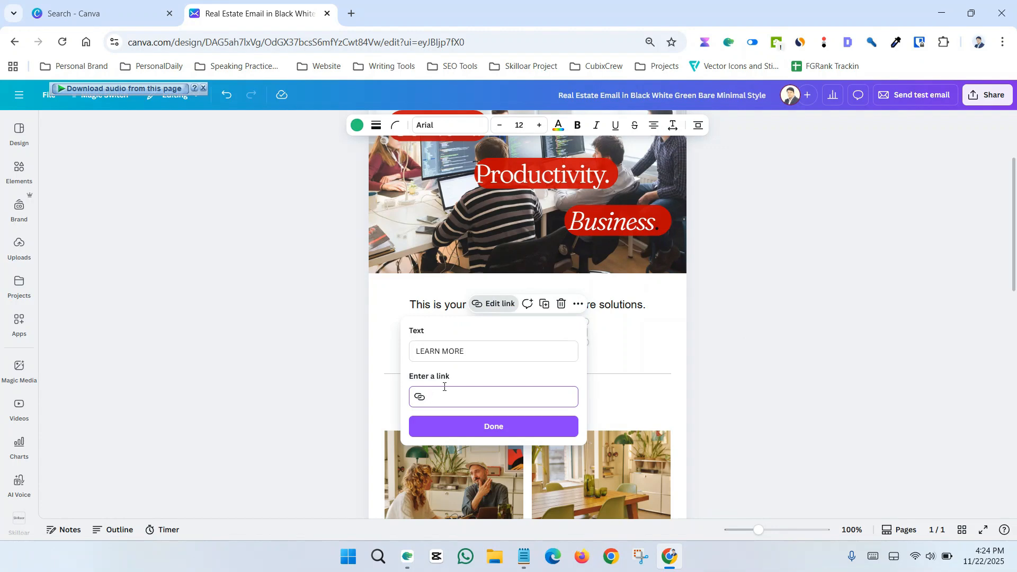
text(https://www.youtube.com/@digiWhisper)
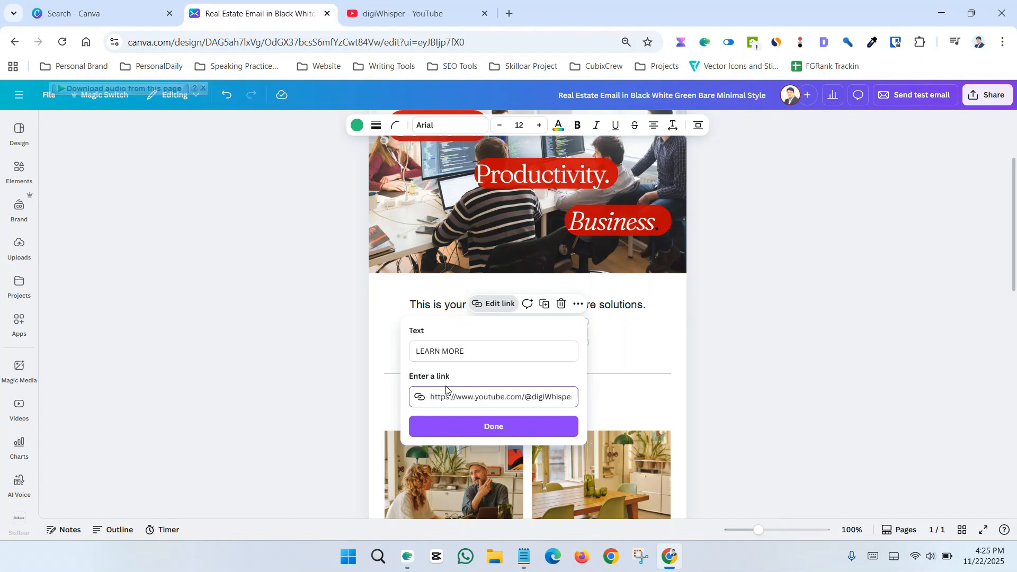
Change the LEARN MORE button text to "SUBSCRIBE NOW" and apply the link settings.
click(473, 350)
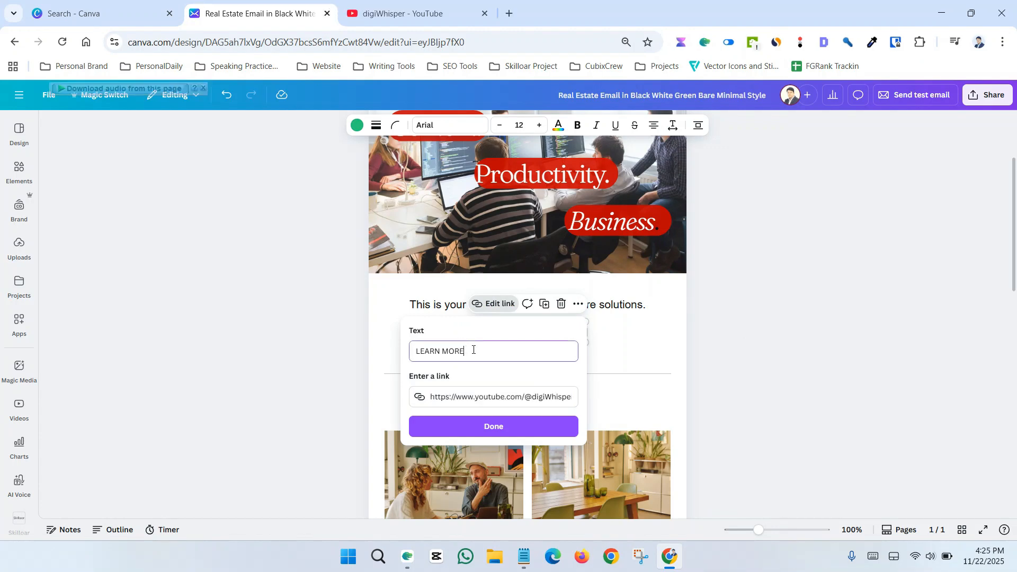
double_click(424, 350)
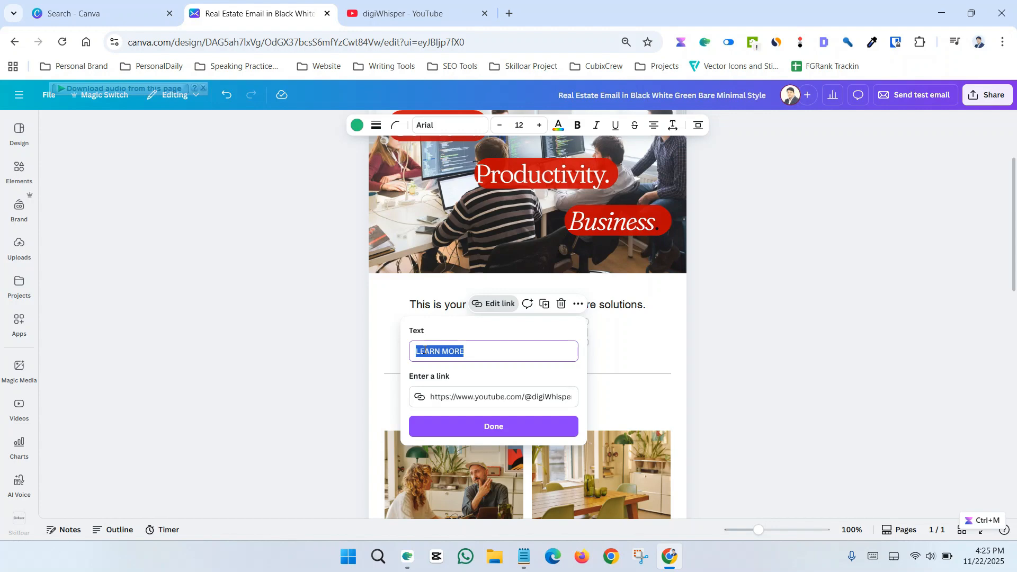
text(Wa)
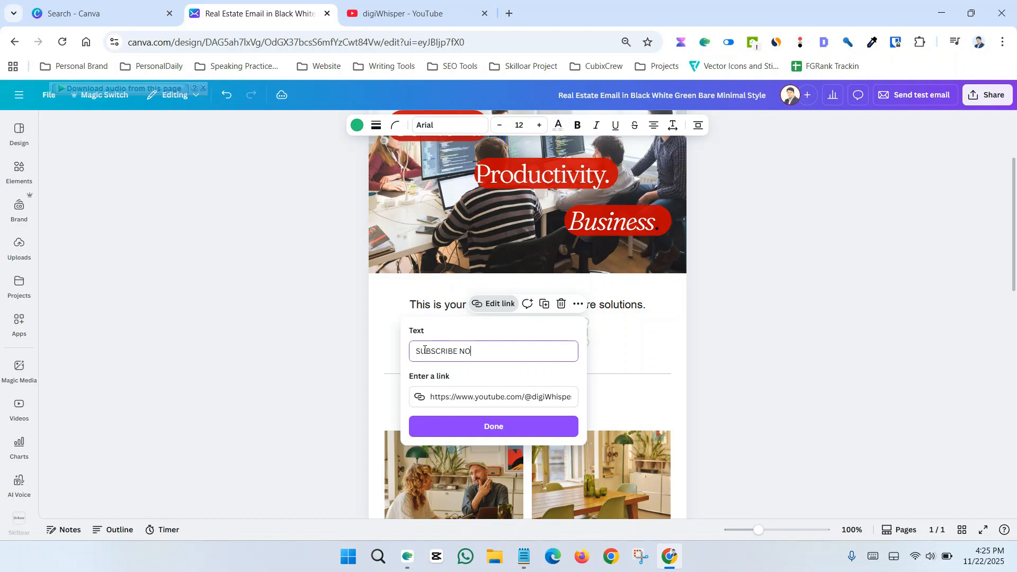
click(493, 429)
click(773, 374)
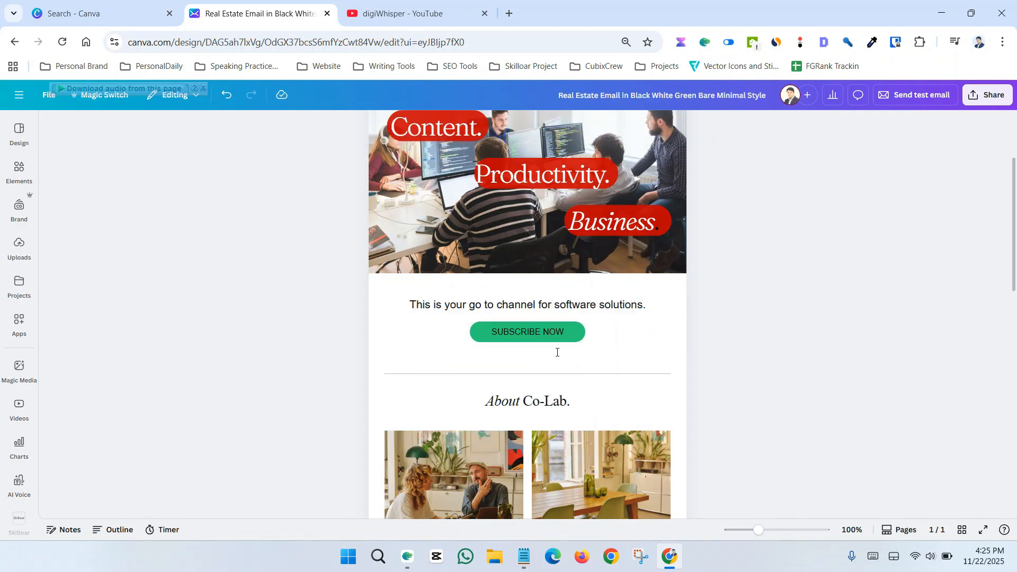
Fill the SUBSCRIBE NOW button with the vivid red document color #c80000.
click(583, 333)
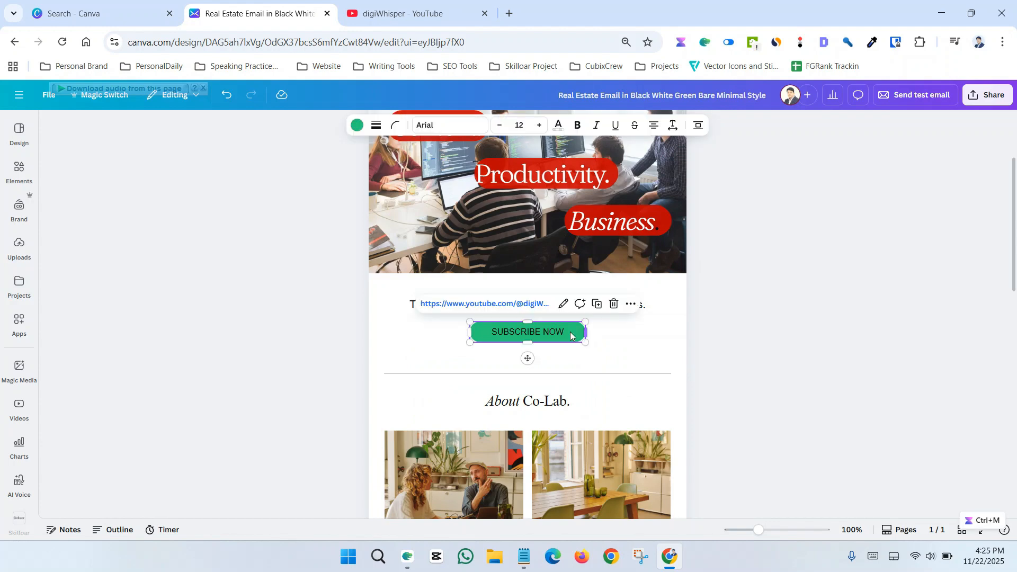
click(356, 125)
click(200, 207)
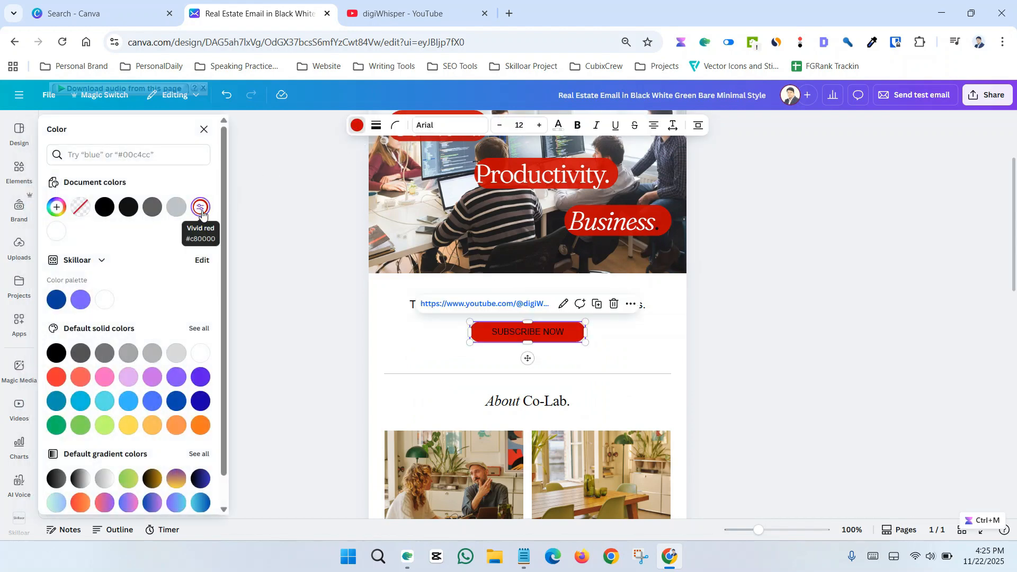
click(813, 335)
click(772, 336)
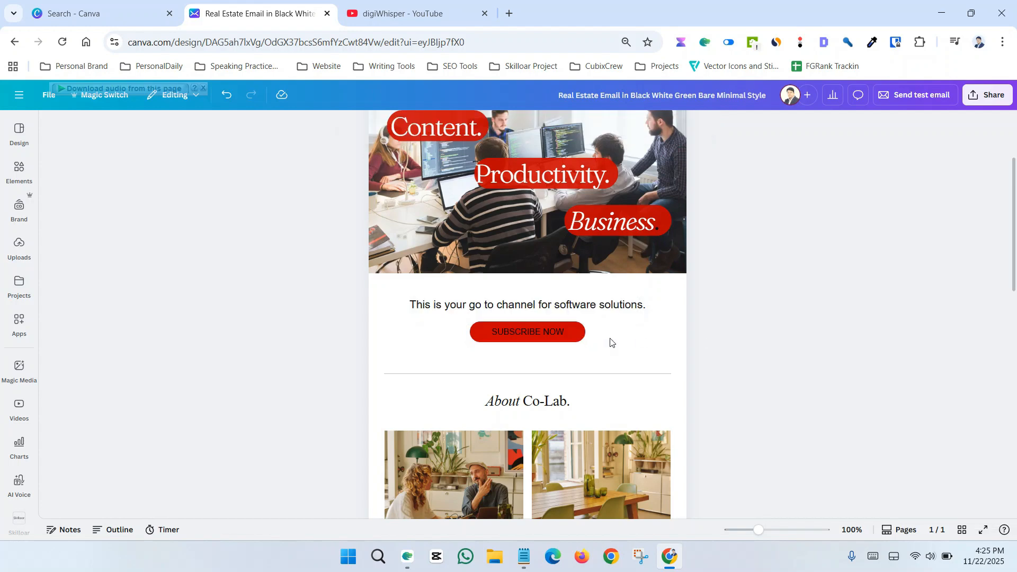
Change the SUBSCRIBE NOW button's text color to white.
click(529, 332)
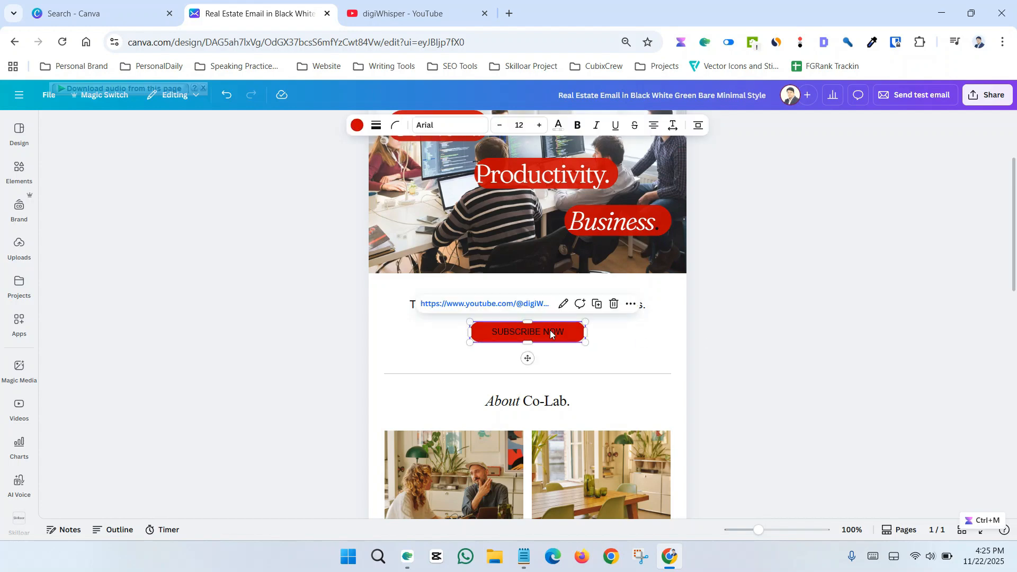
click(558, 126)
click(207, 209)
click(777, 294)
Replace "Co-Lab" in the About heading with "digiWhisper", keeping the italic "About" and the final period.
scroll(776, 294, down, 4)
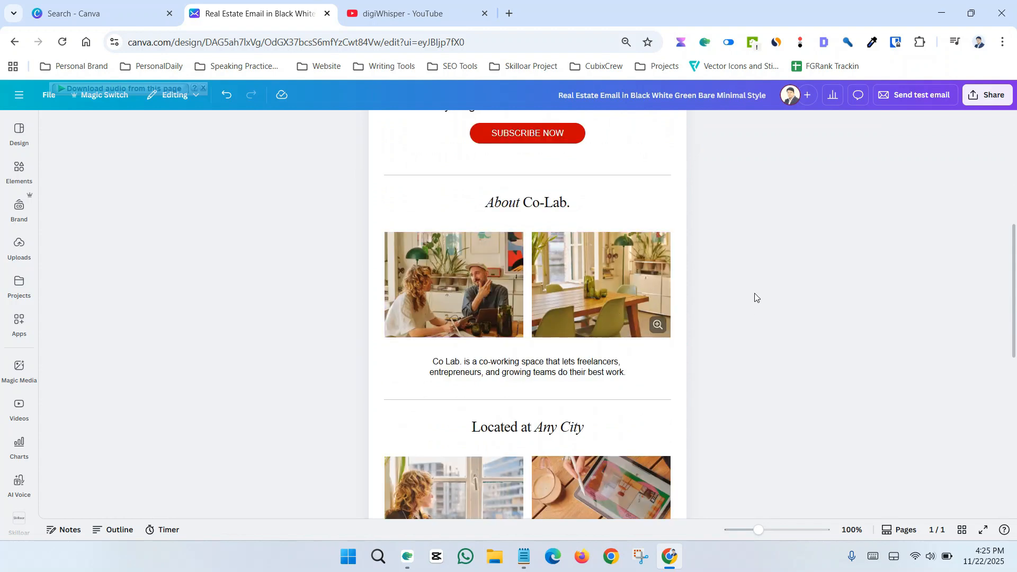
double_click(526, 203)
triple_click(525, 203)
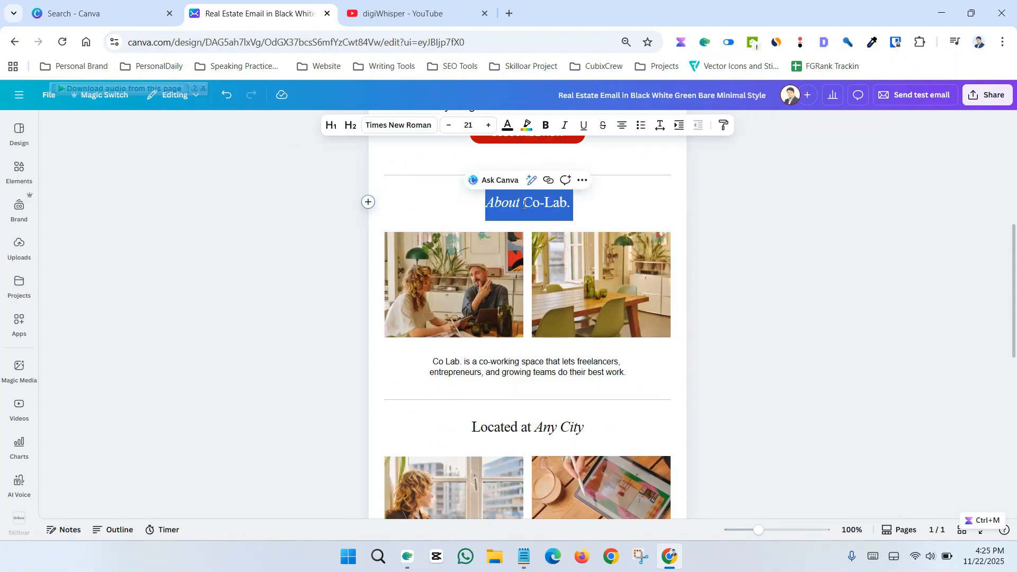
drag(524, 203, 570, 203)
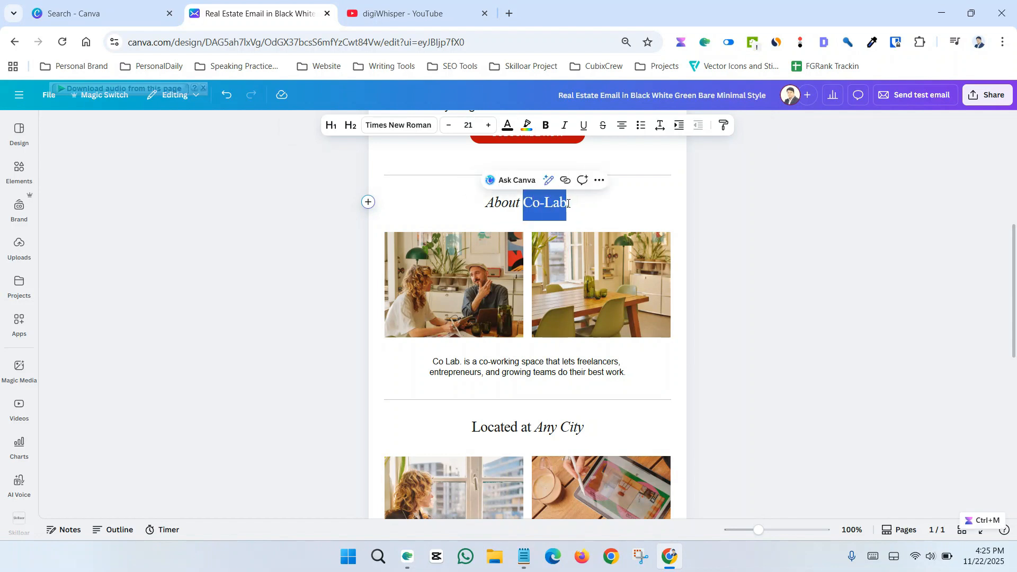
text(digi)
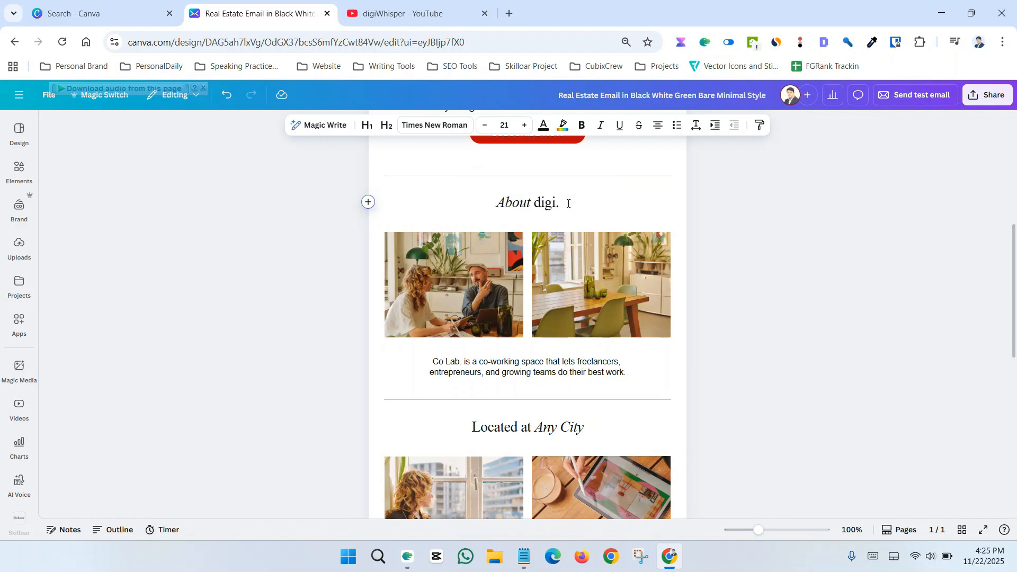
text(Whisper)
click(752, 220)
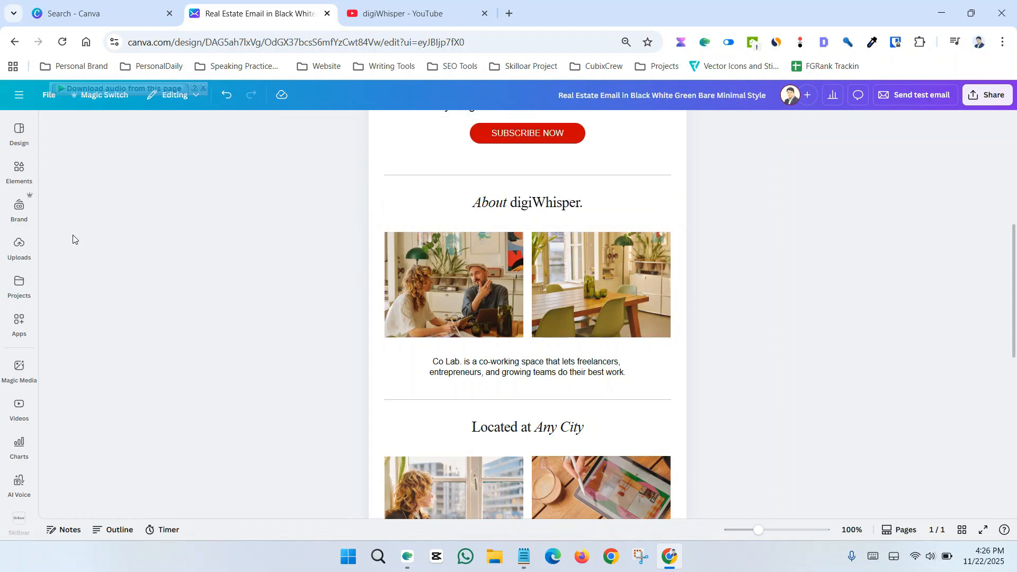
Search the elements library for "office".
click(19, 170)
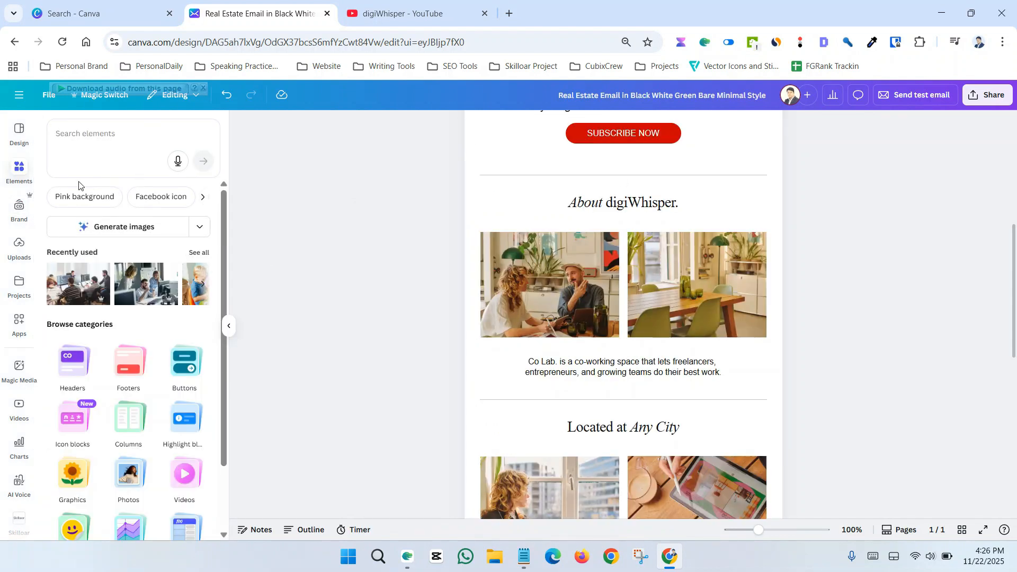
click(98, 139)
text(o)
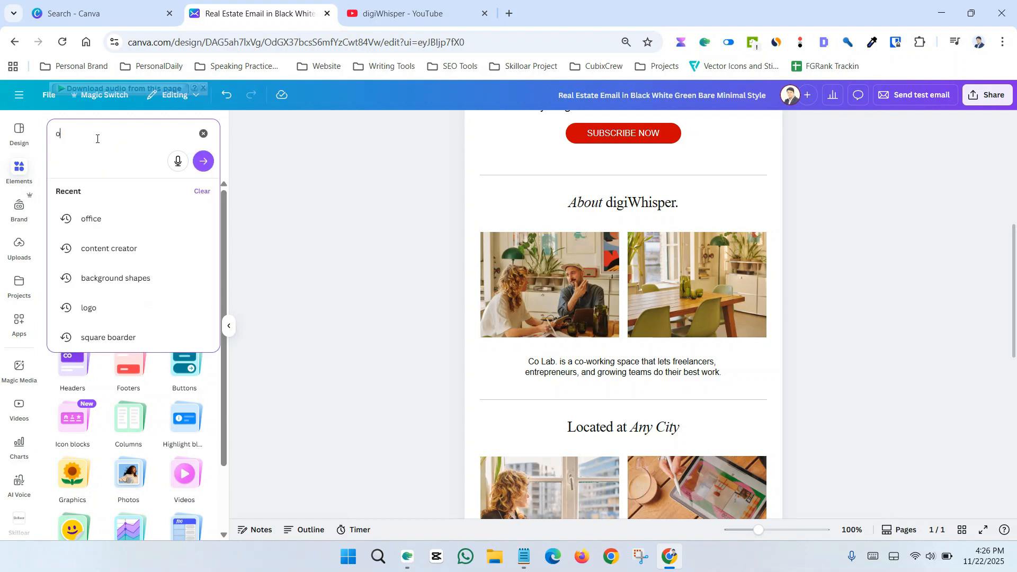
text(ffic)
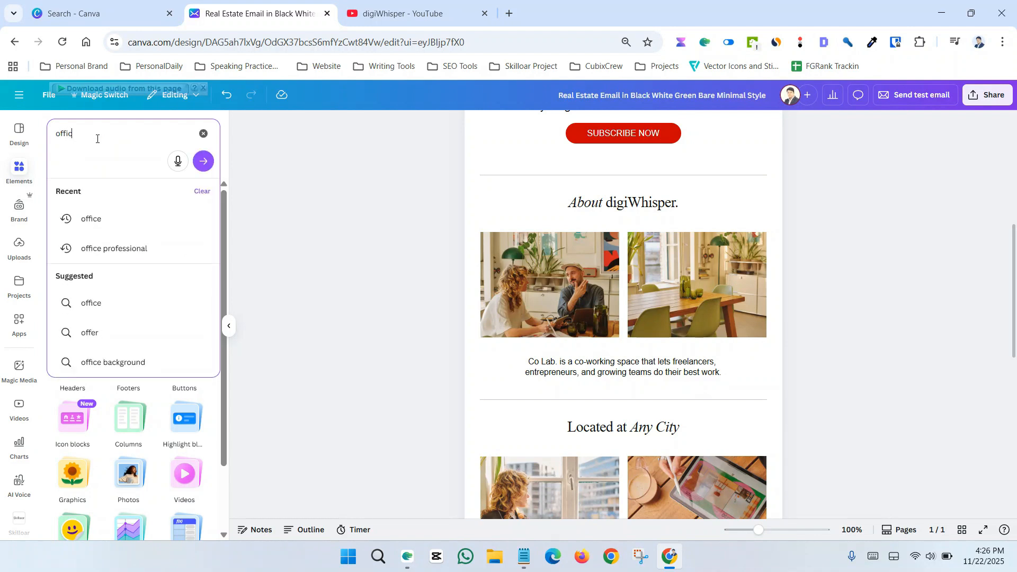
text(e)
key(Return)
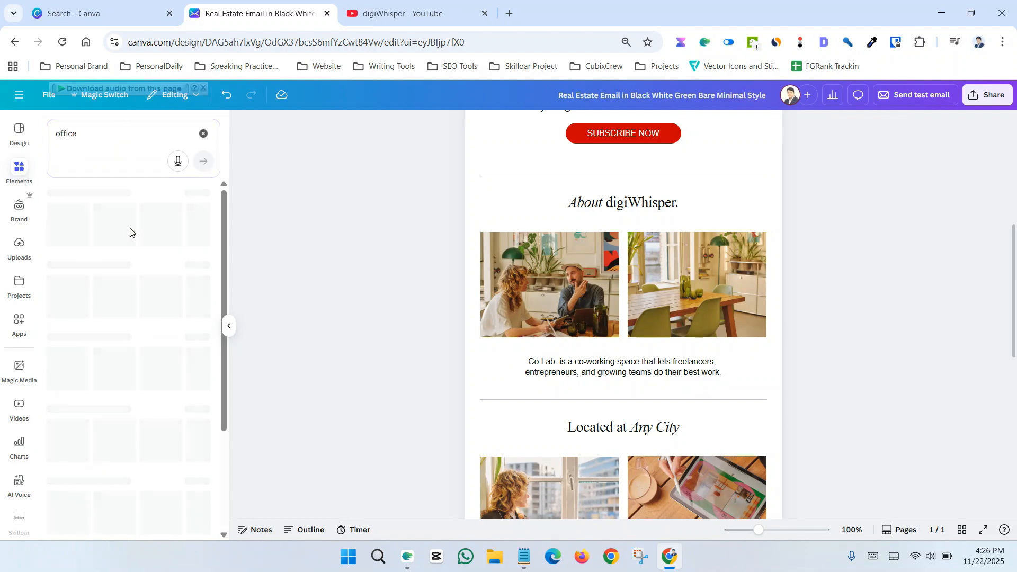
Limit the results to photos and replace the left photo under "About digiWhisper." with the three colleagues at a computer.
click(136, 195)
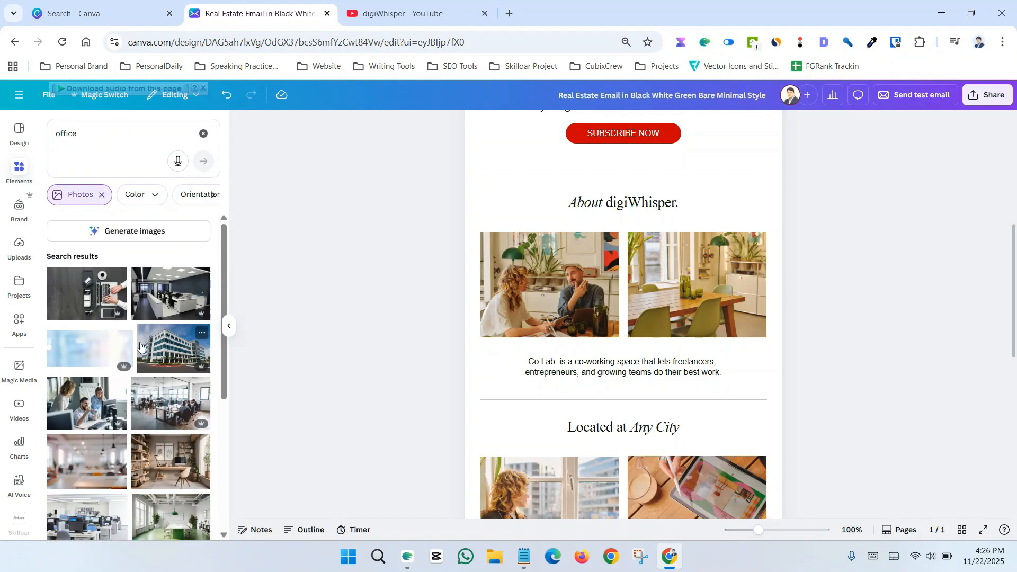
scroll(142, 387, down, 2)
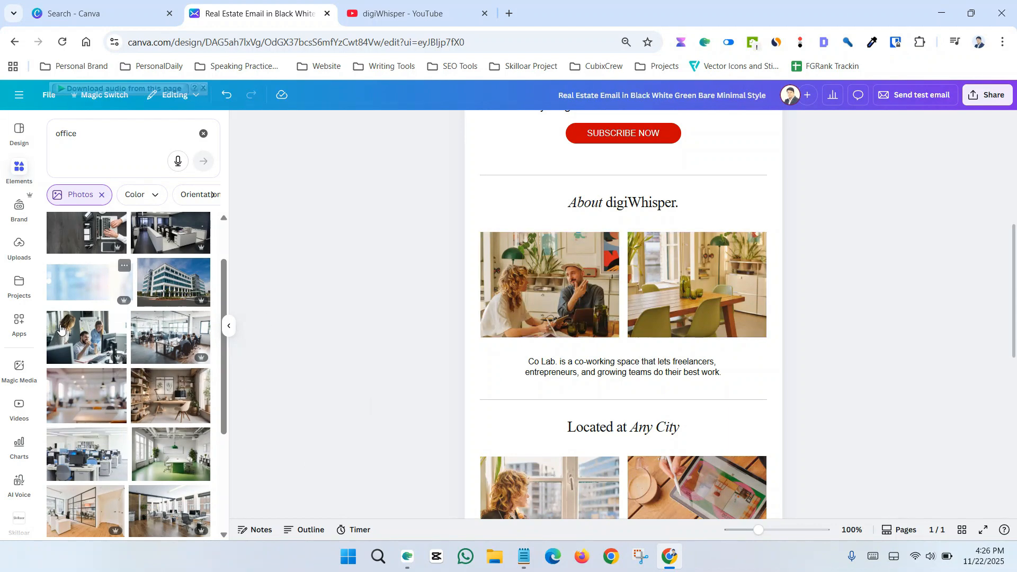
drag(85, 353, 513, 291)
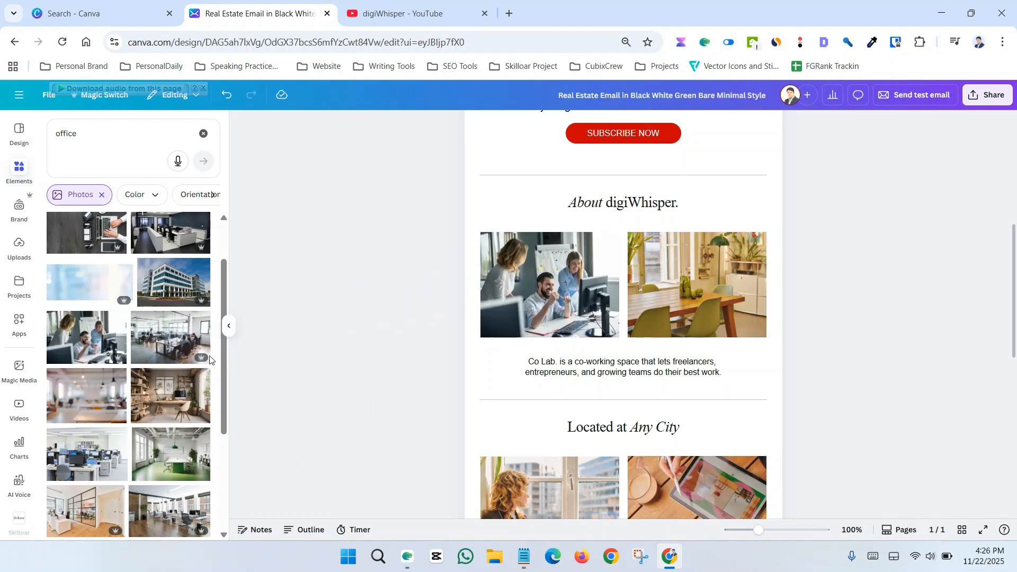
Replace the right photo under "About digiWhisper." with the office photo of a laptop on a low wooden table.
scroll(137, 446, down, 6)
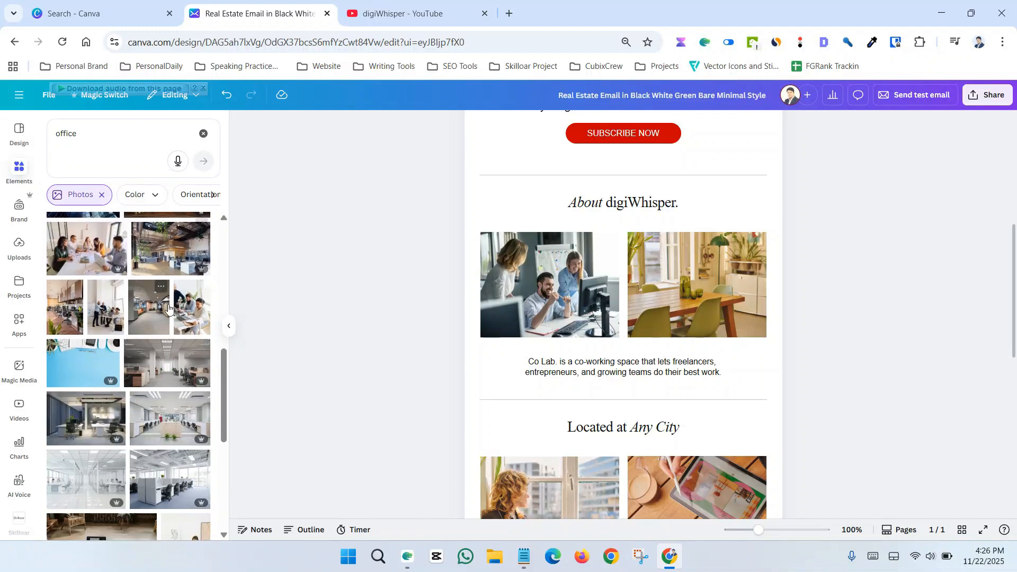
scroll(159, 343, down, 6)
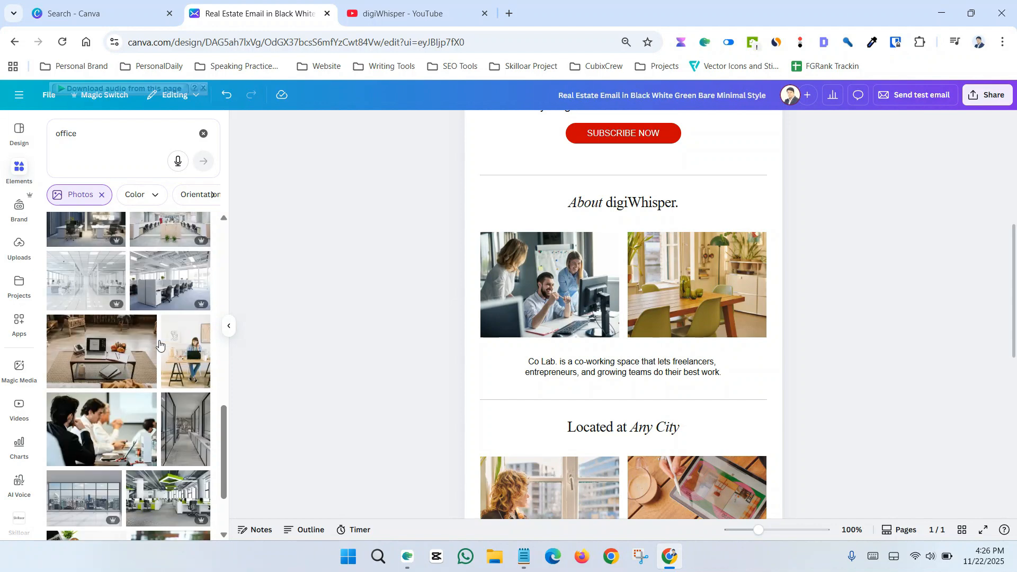
scroll(132, 334, up, 2)
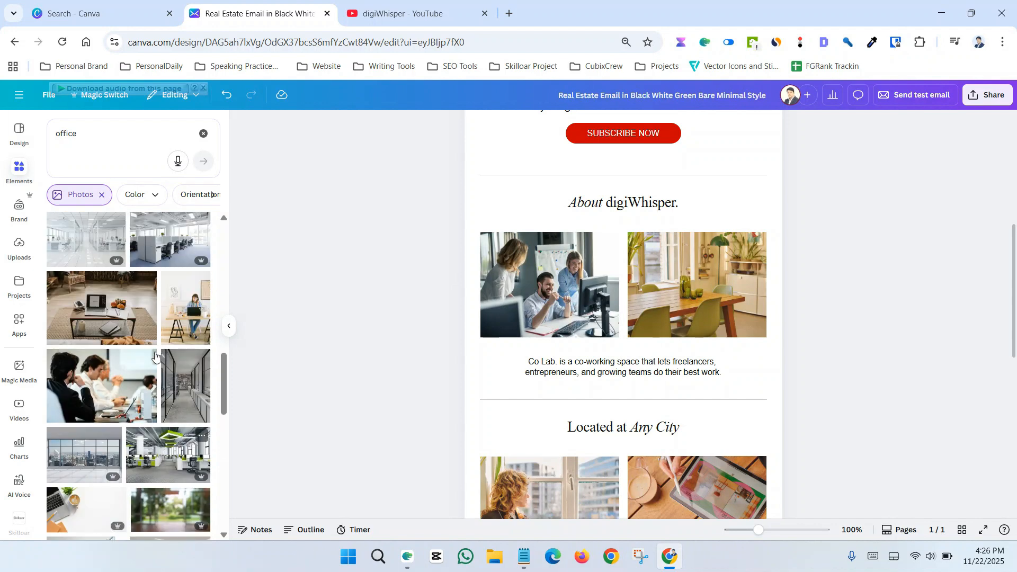
drag(100, 316, 697, 286)
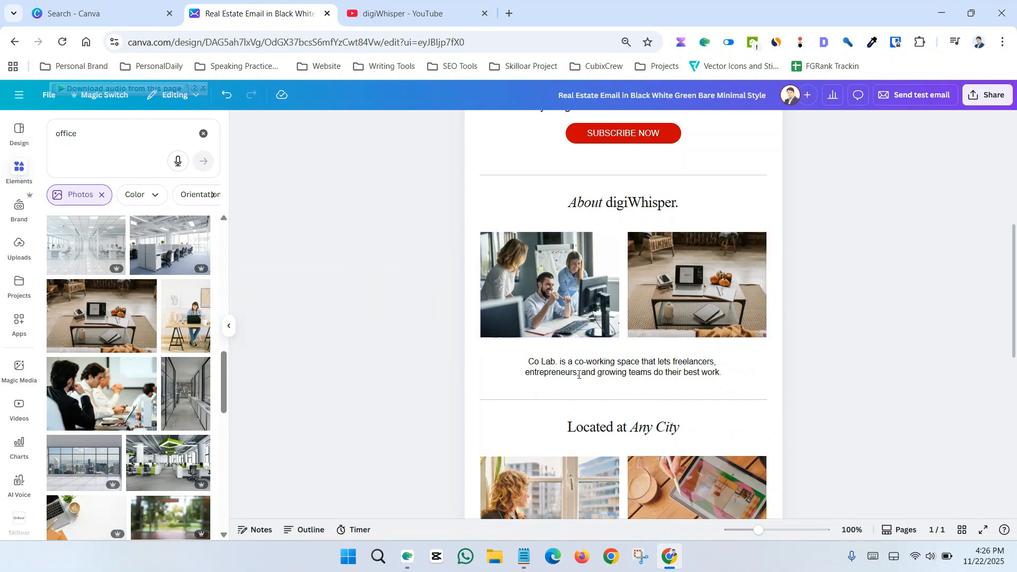
Fill the CONTACT US button in the sign-up section with the document's red.
scroll(605, 365, down, 3)
scroll(635, 318, up, 4)
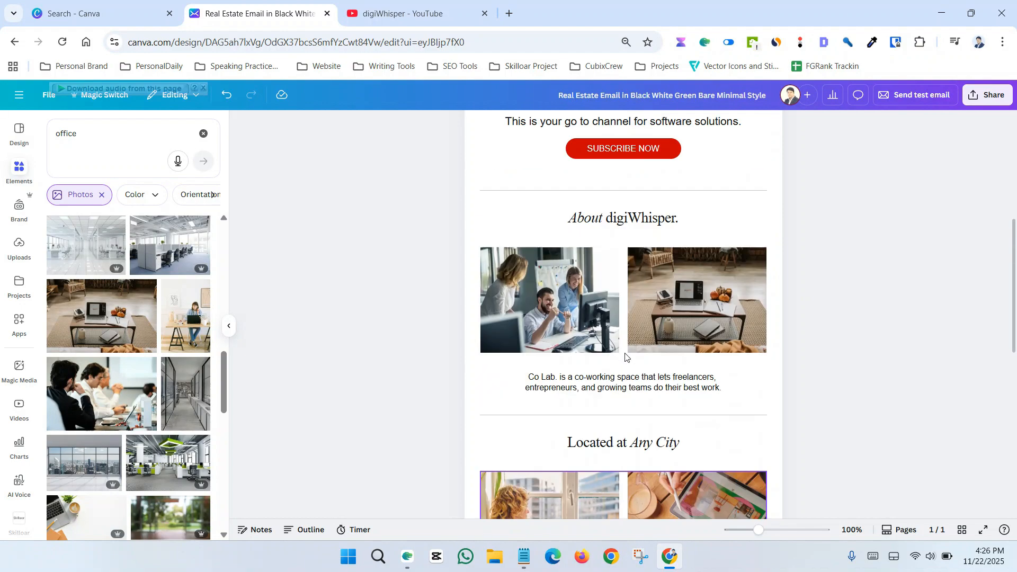
scroll(646, 344, down, 15)
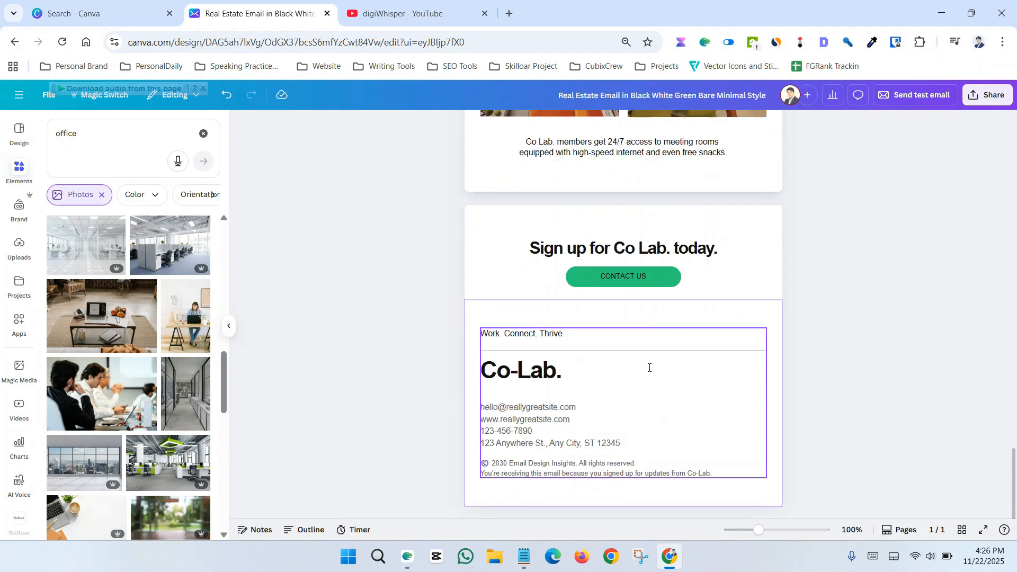
click(584, 281)
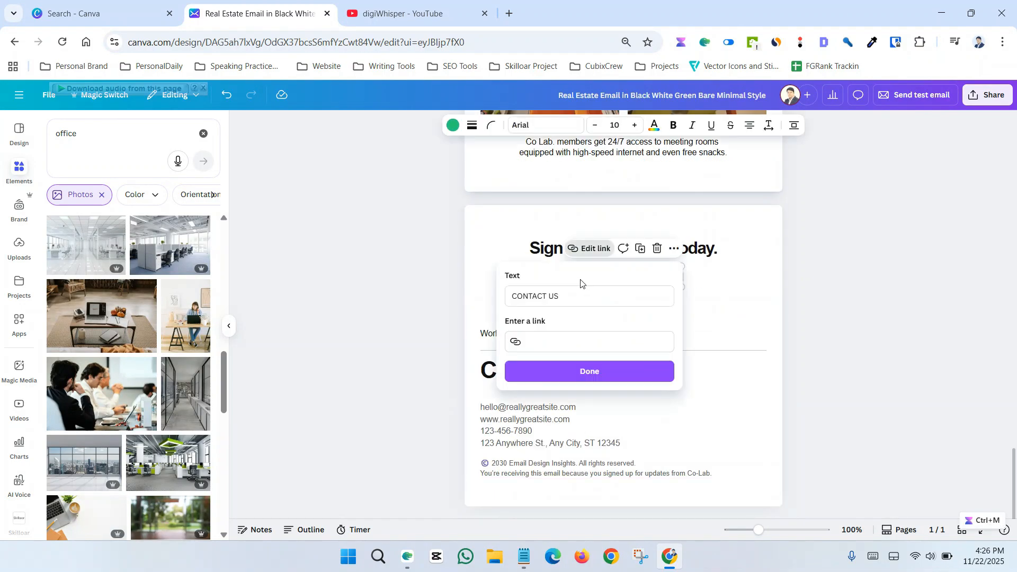
click(771, 290)
click(663, 280)
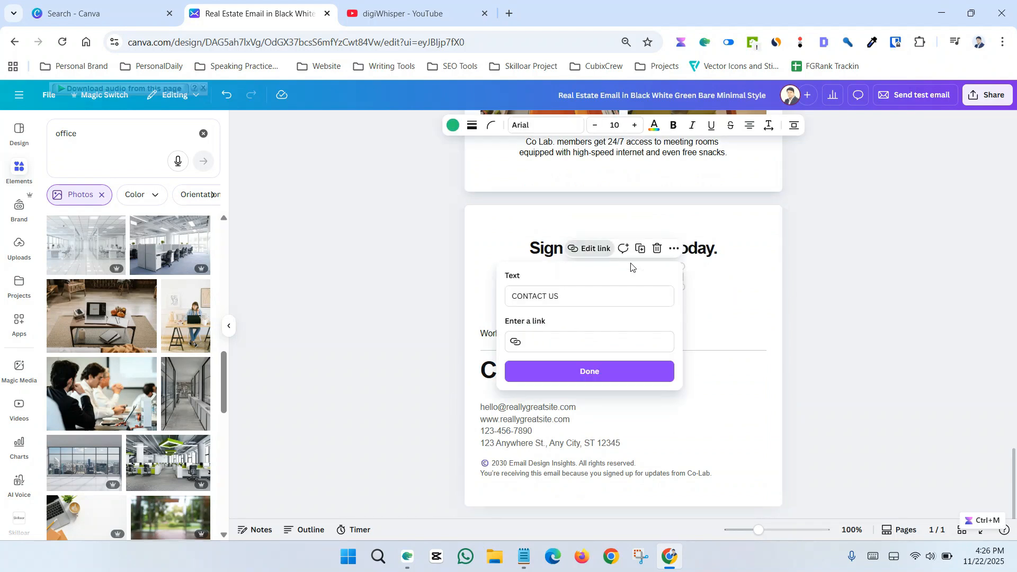
click(453, 125)
click(199, 204)
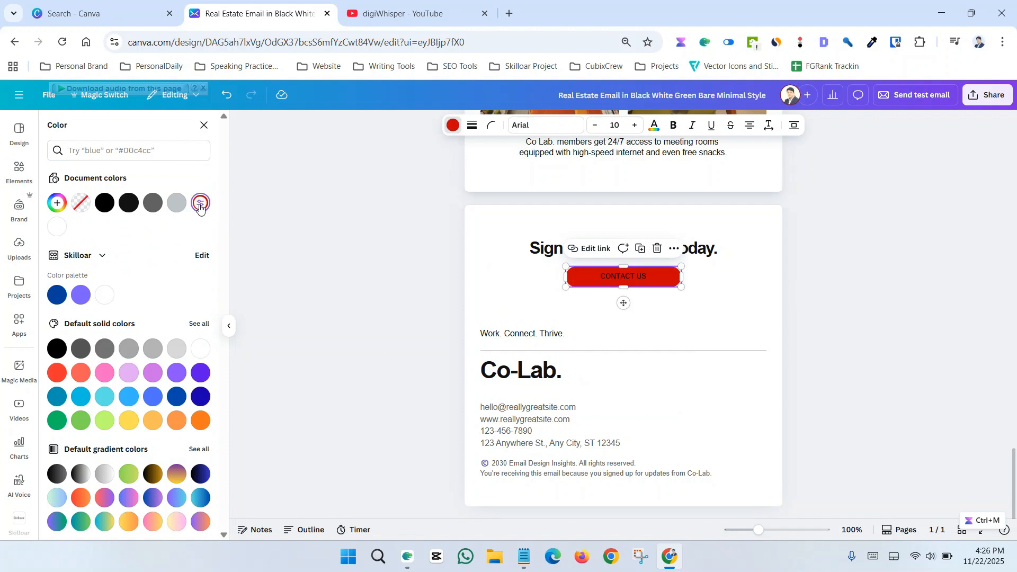
click(658, 289)
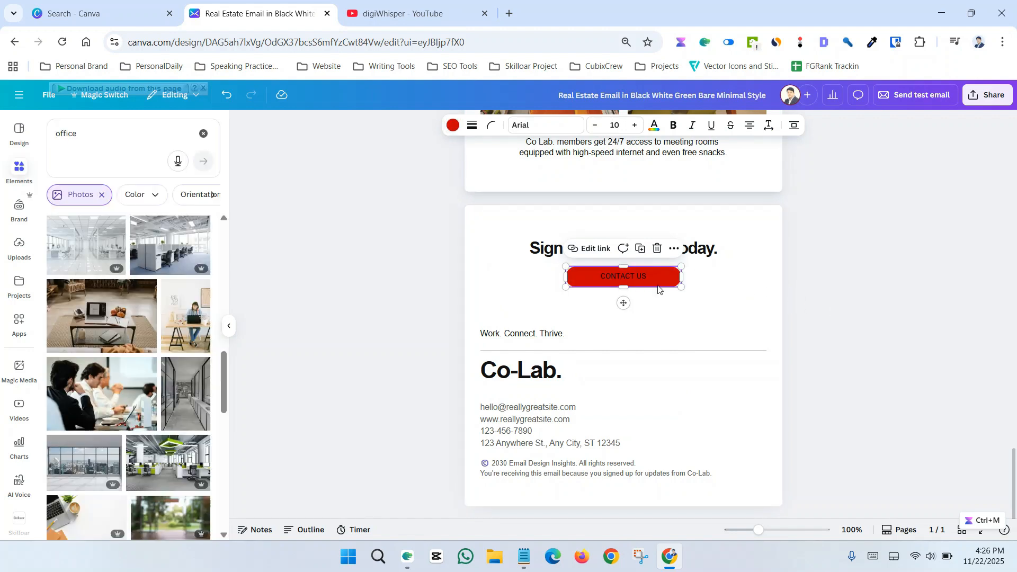
Change the CONTACT US button's text color to white.
click(858, 323)
click(624, 277)
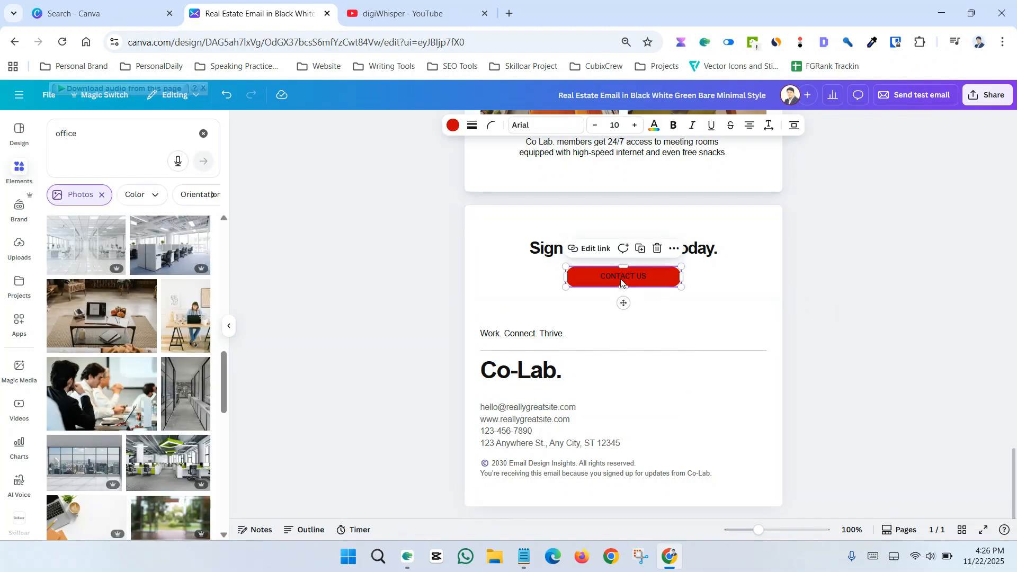
click(873, 311)
click(638, 288)
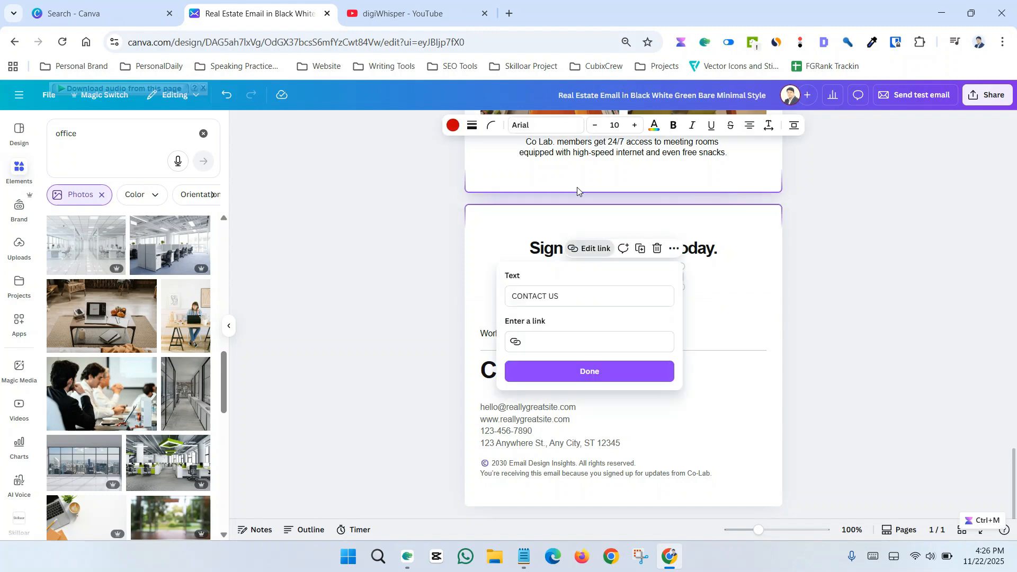
click(654, 127)
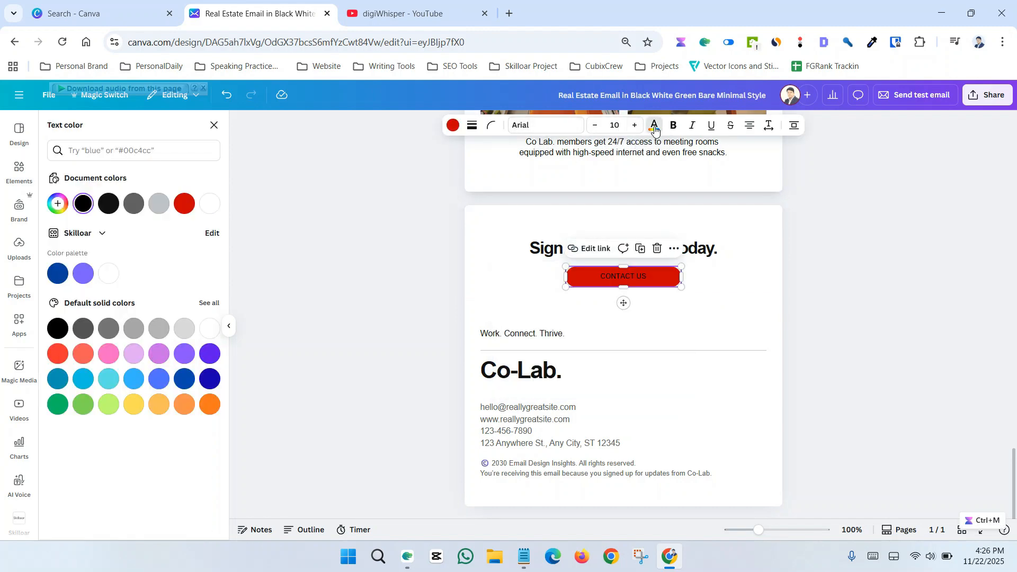
click(894, 300)
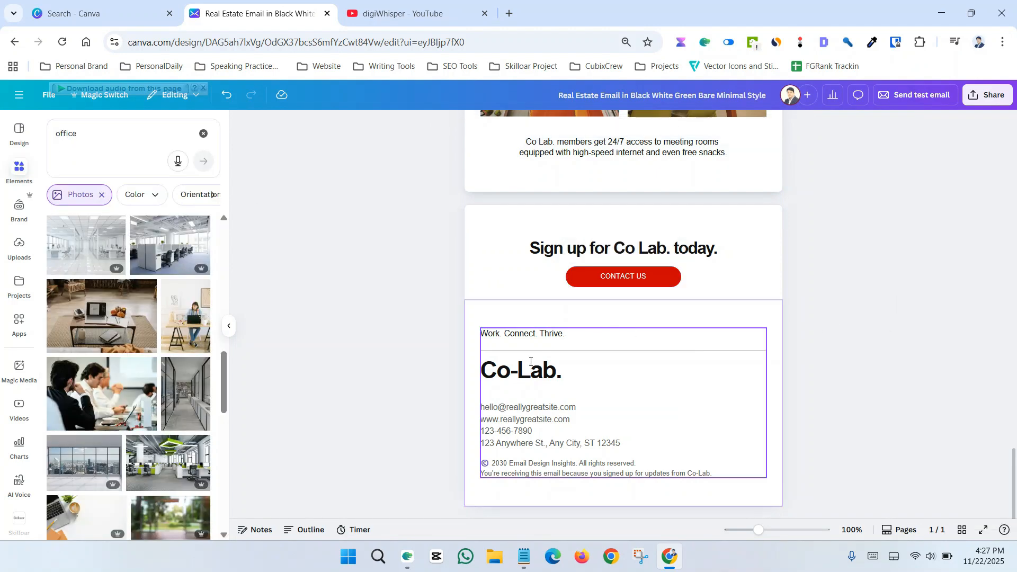
Replace "reallygreatsite" with "digiwhisper" in the footer's email and website addresses.
click(518, 409)
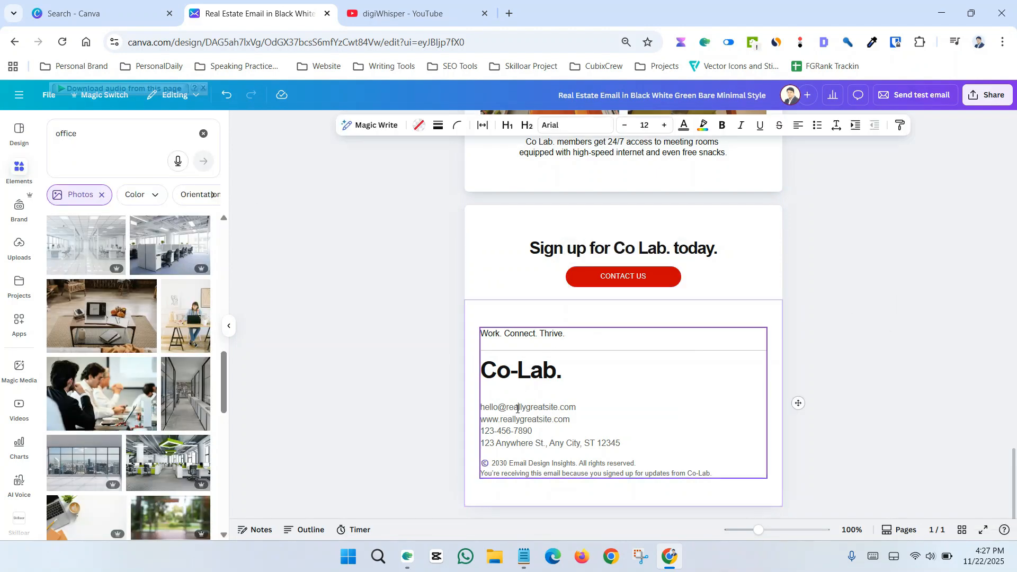
drag(558, 405, 524, 406)
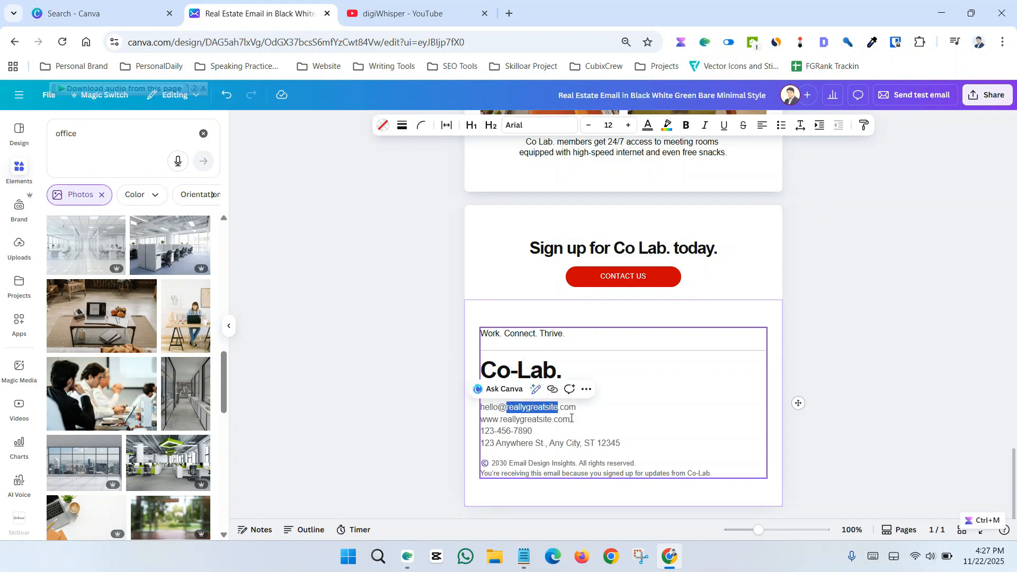
text(digi)
text(whisper)
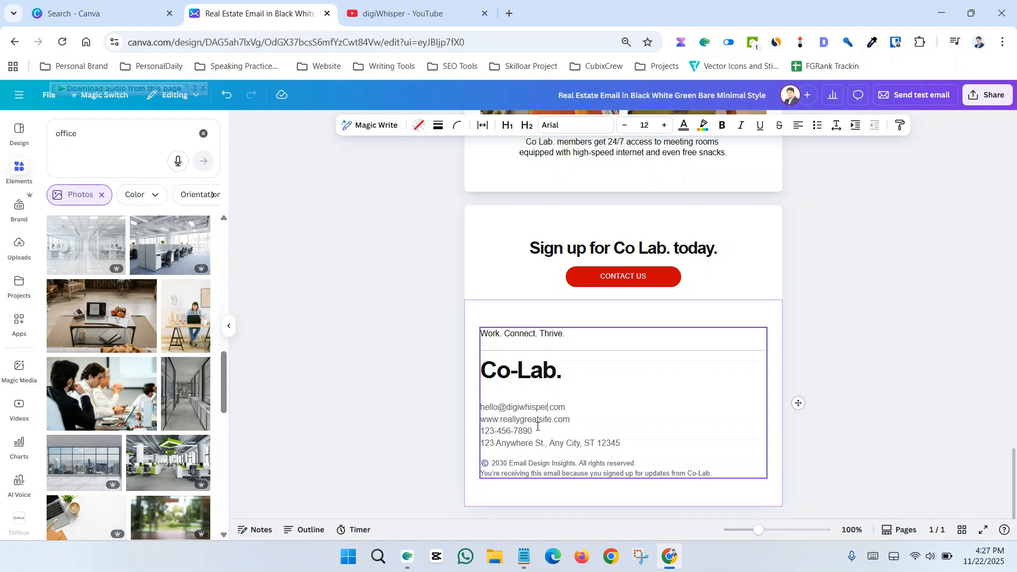
drag(552, 417, 506, 417)
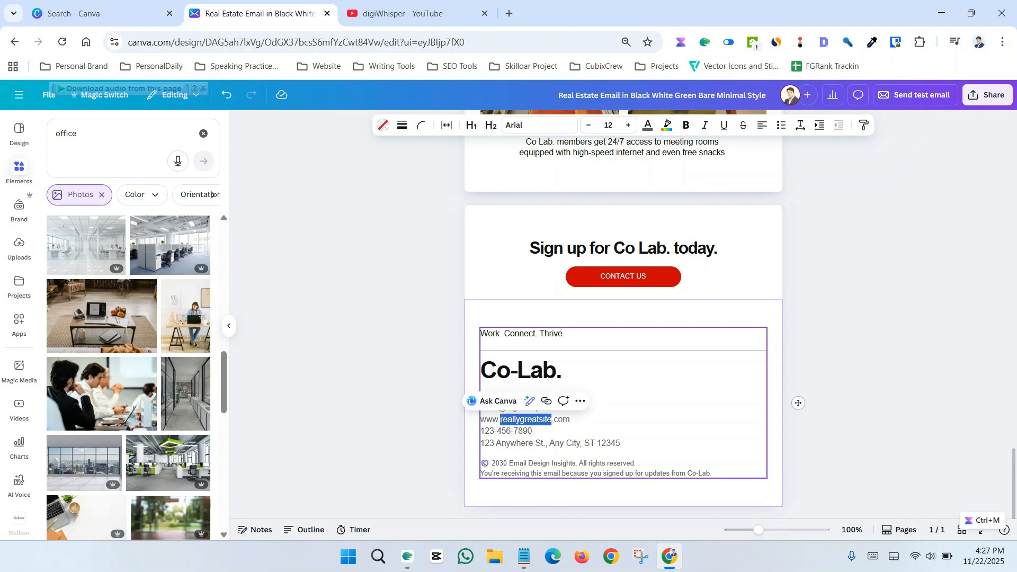
text(digiwhisper)
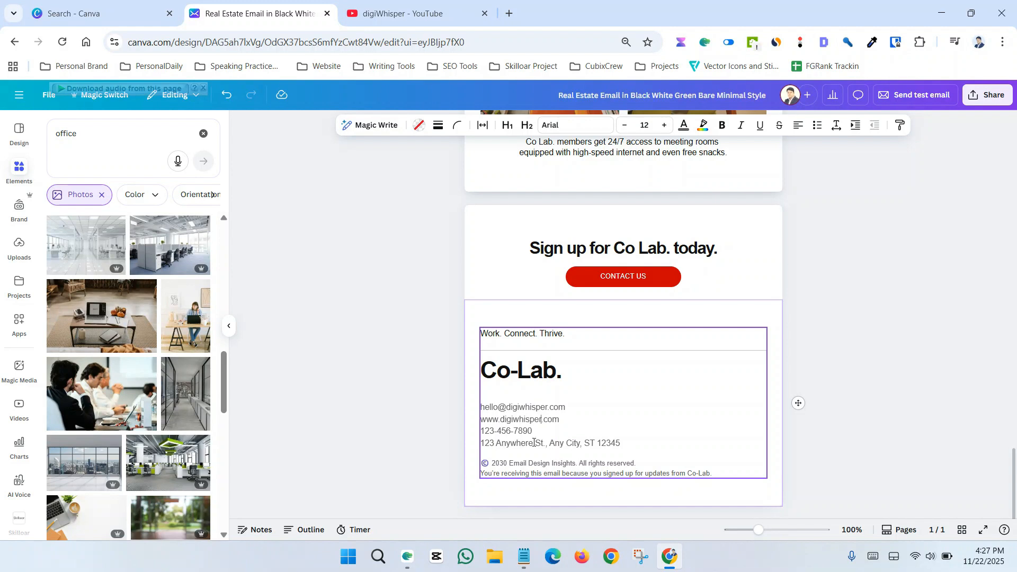
drag(533, 431, 478, 435)
click(511, 444)
click(390, 373)
scroll(540, 351, up, 5)
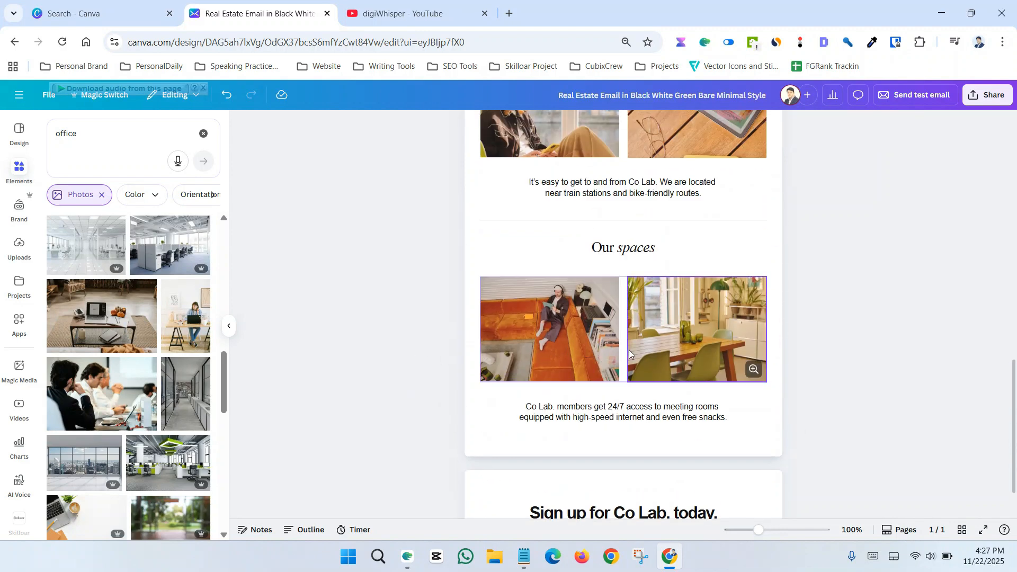
scroll(633, 360, up, 5)
scroll(649, 360, down, 10)
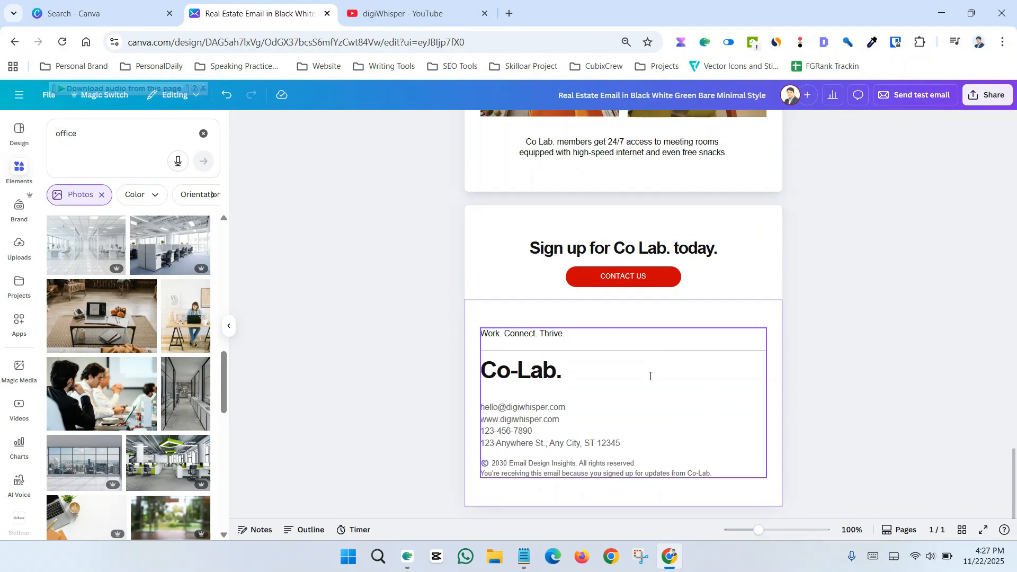
scroll(653, 485, up, 10)
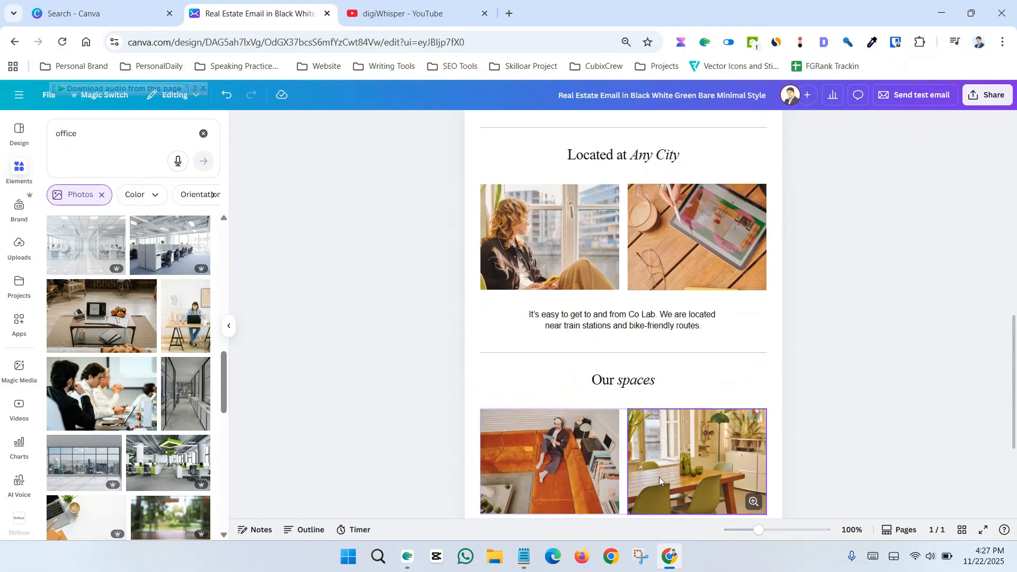
scroll(660, 479, up, 5)
scroll(682, 466, down, 4)
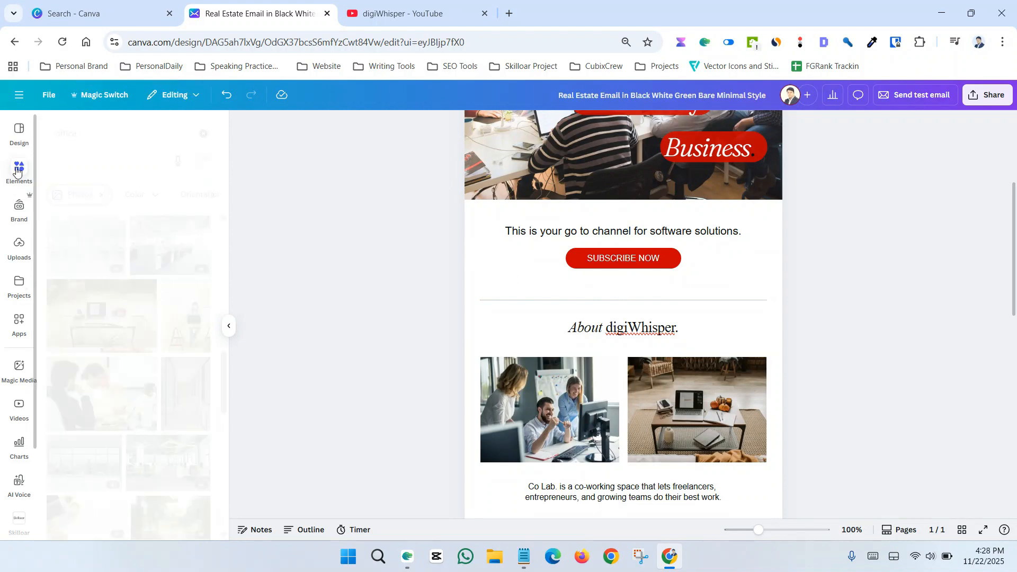
Clear the "office" search and add the purple gradient button from the Buttons category to the email.
scroll(176, 253, down, 10)
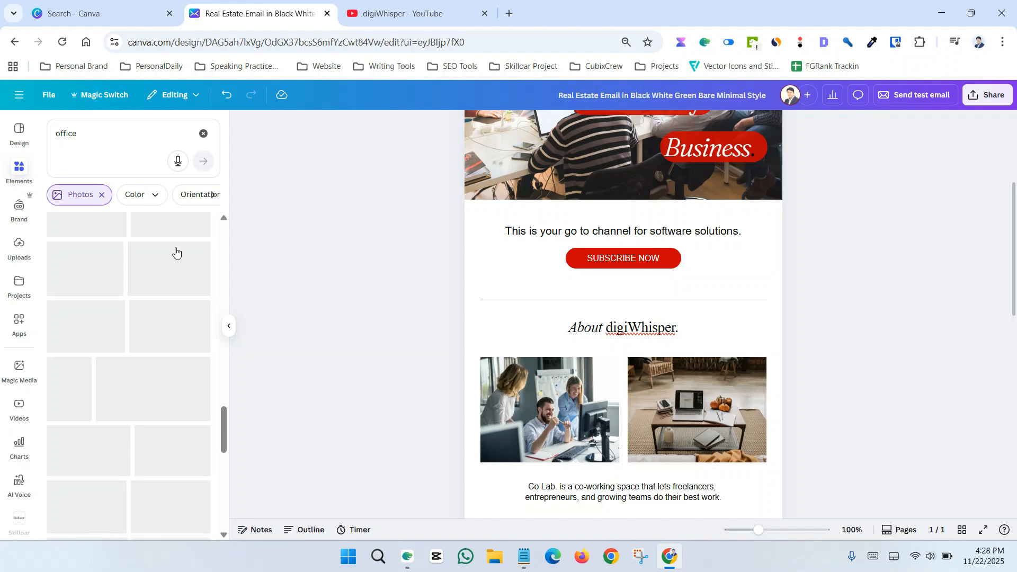
click(204, 134)
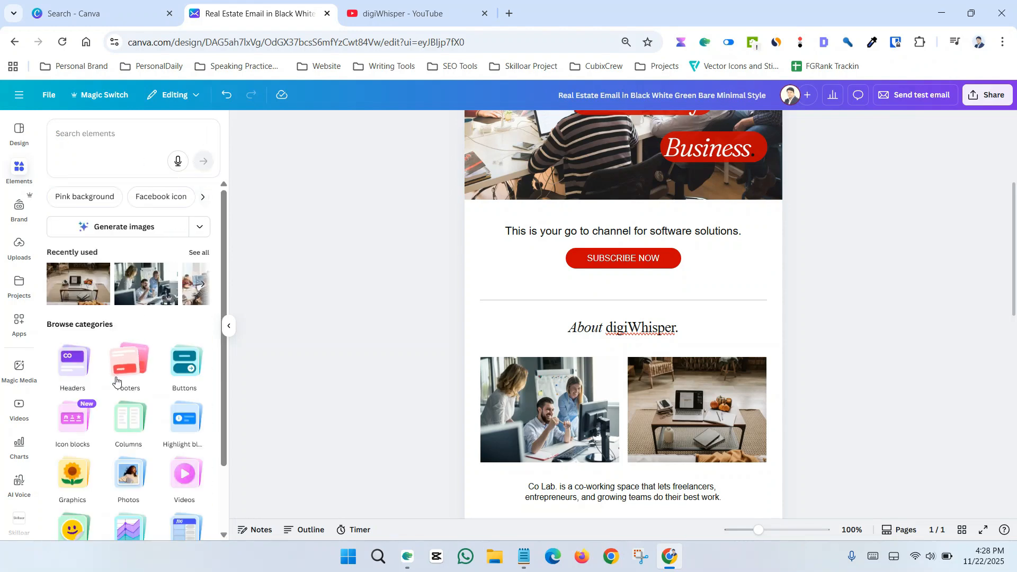
scroll(116, 374, down, 2)
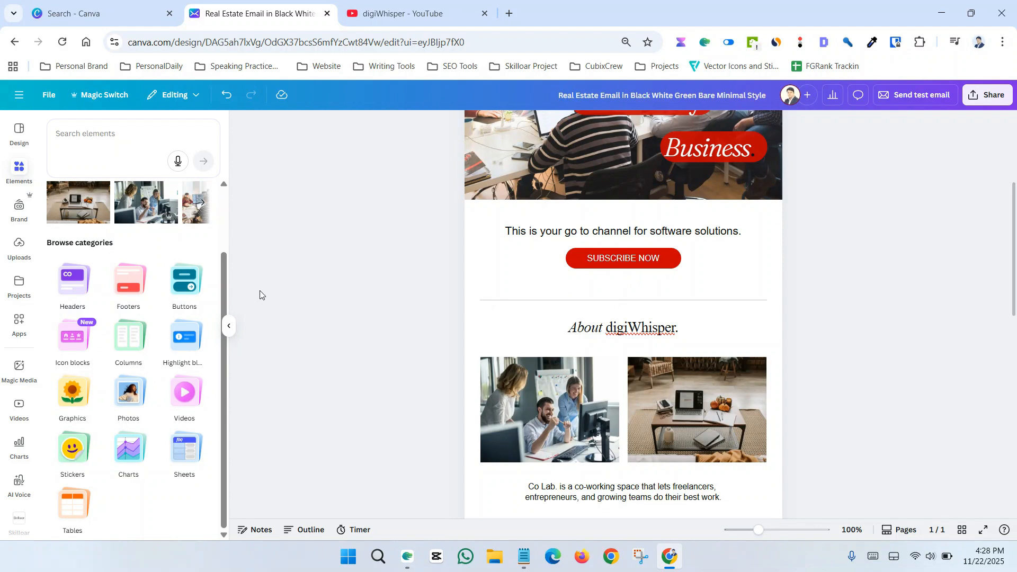
click(185, 279)
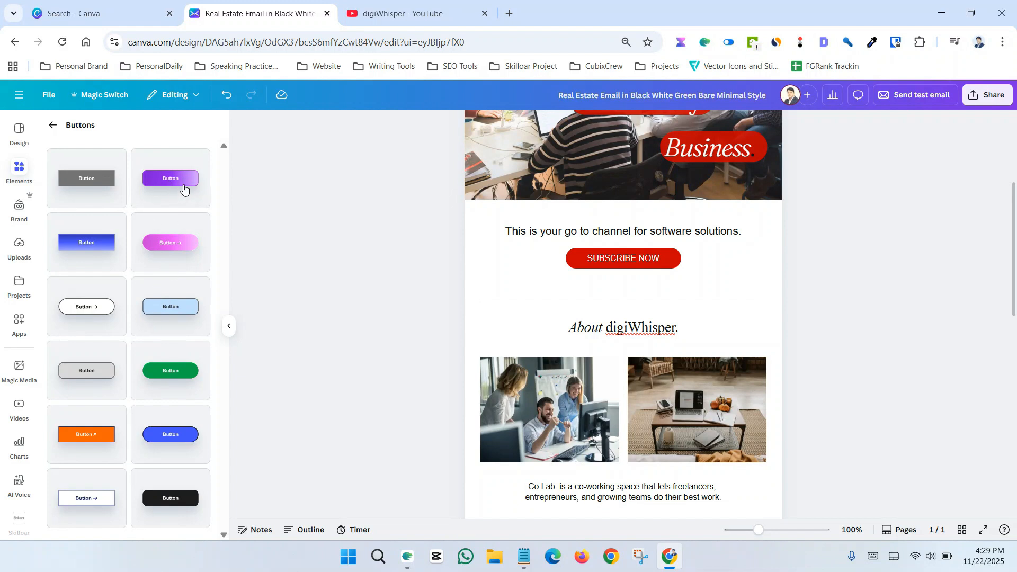
click(168, 194)
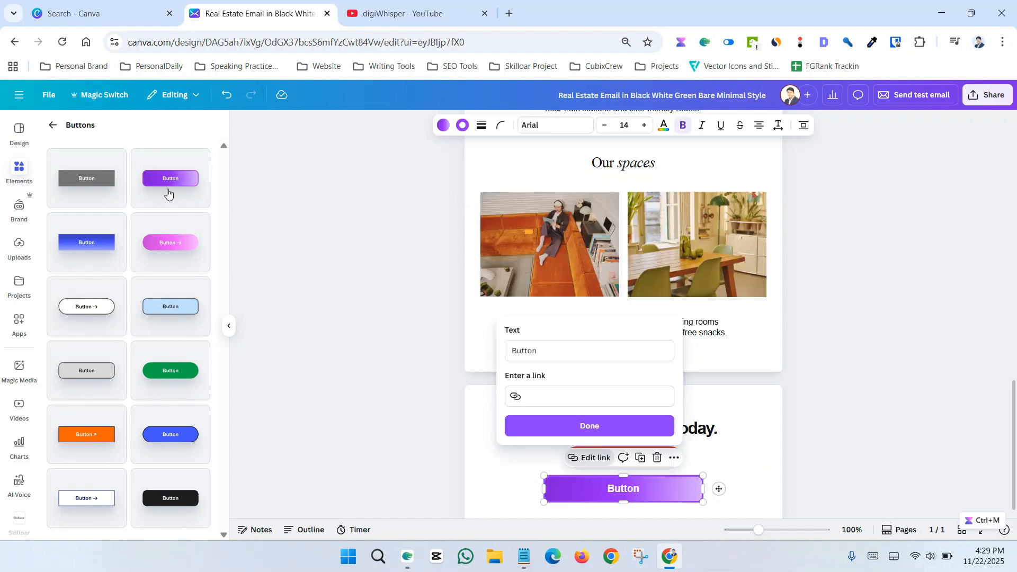
click(843, 326)
Set the new gradient button's text to "Click Now" without a link and fill it with the document's red.
scroll(734, 370, down, 3)
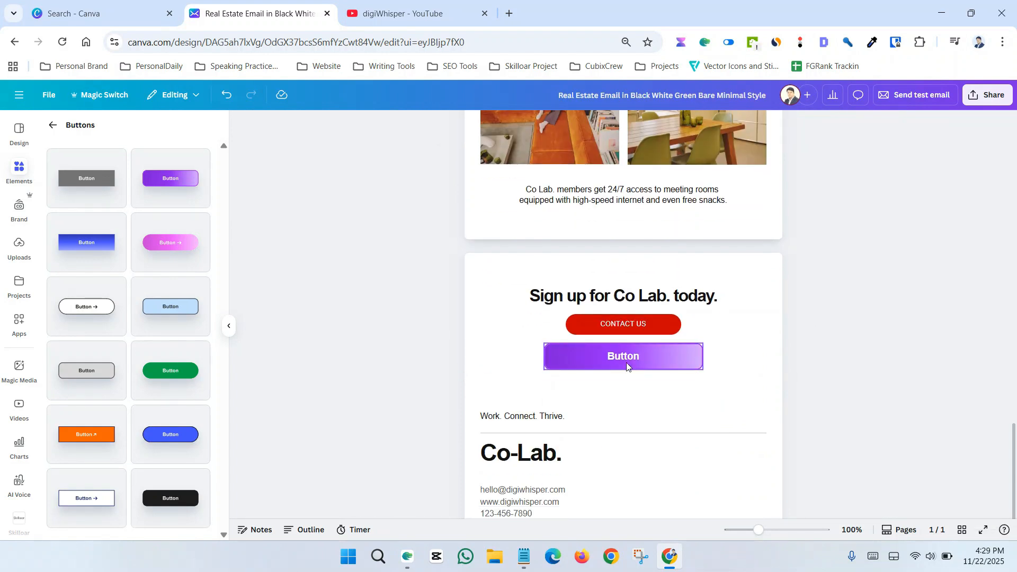
scroll(652, 359, down, 2)
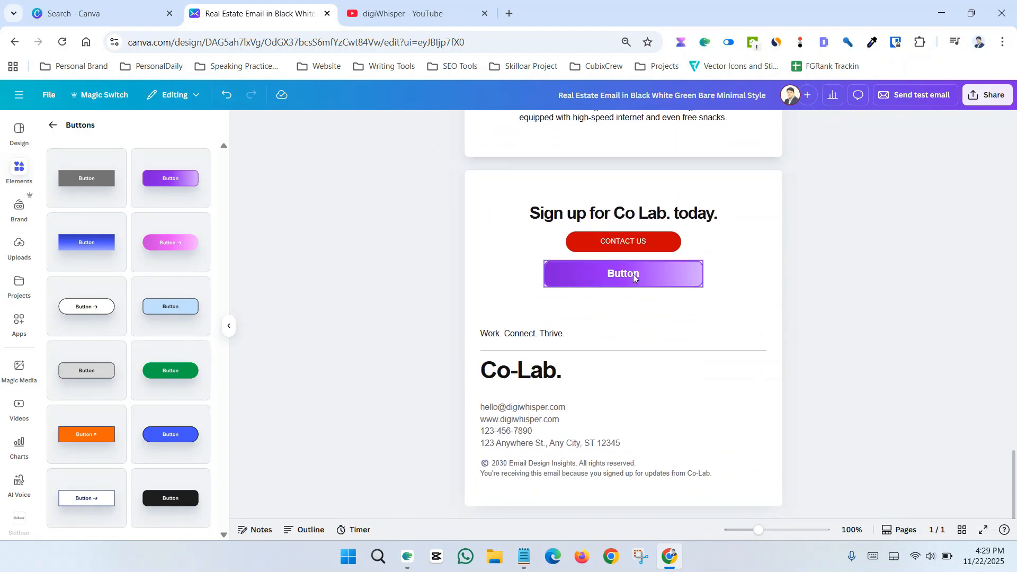
click(634, 279)
drag(547, 293, 502, 296)
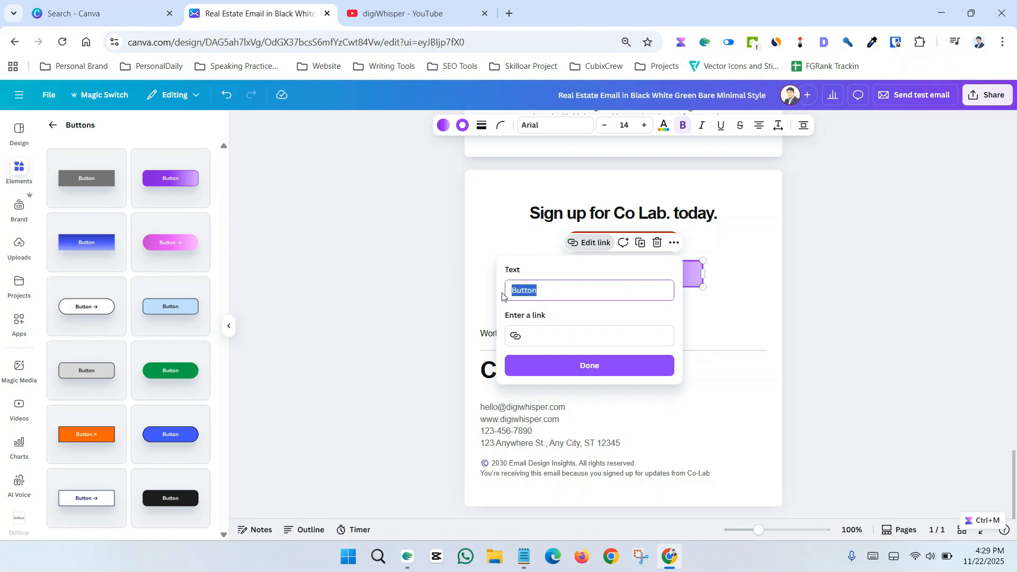
text(Click Now)
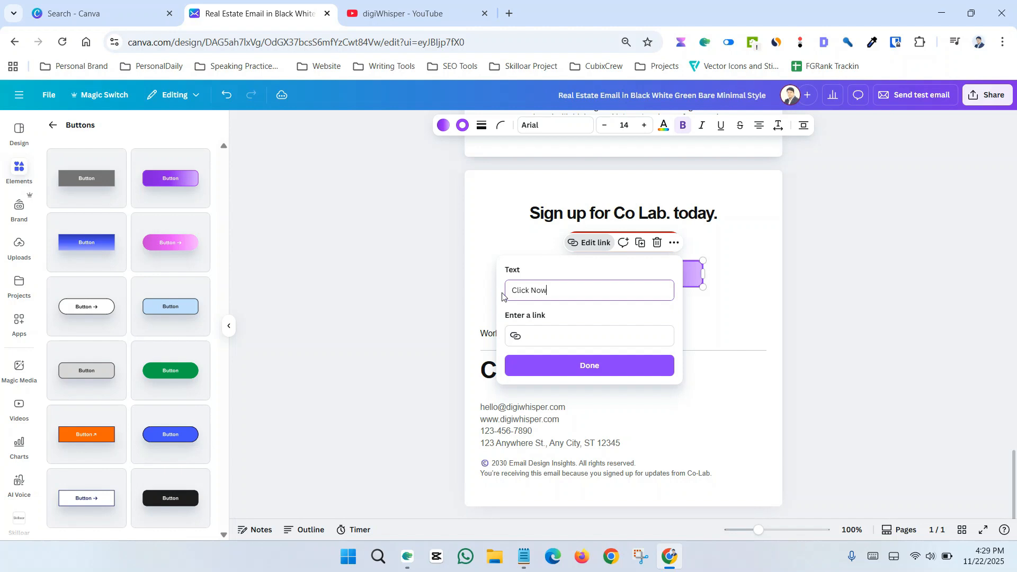
click(555, 337)
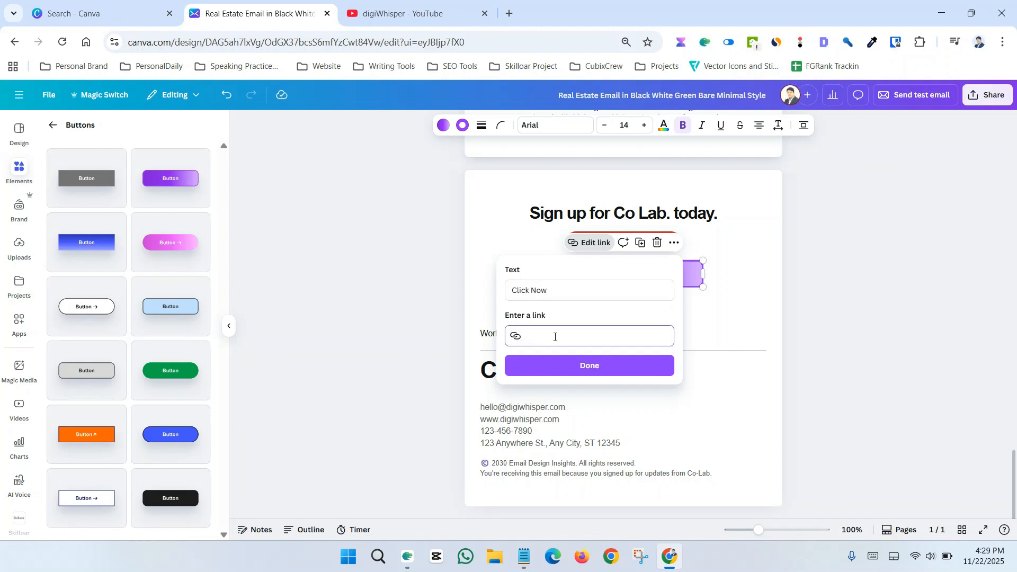
click(599, 375)
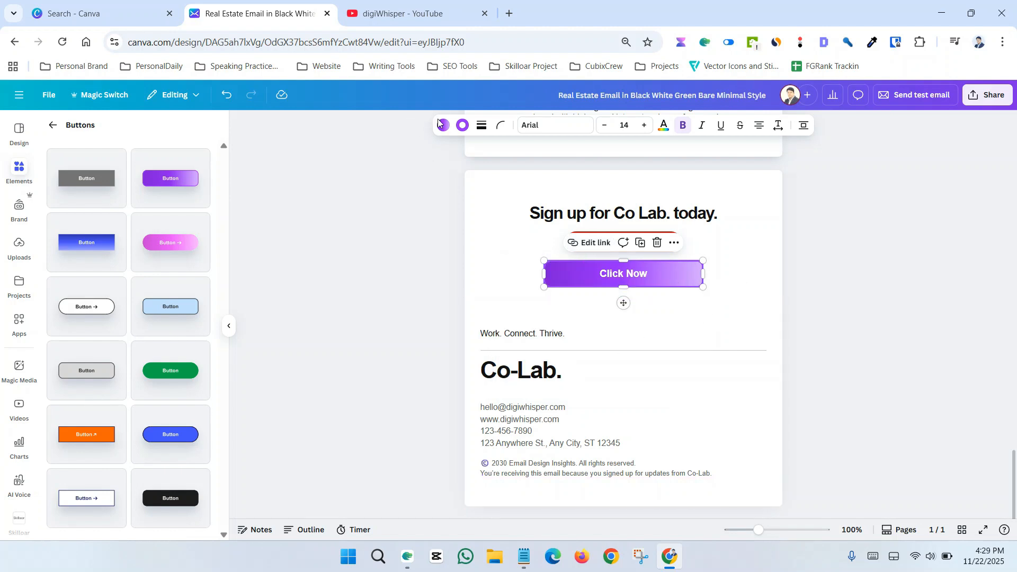
click(442, 125)
click(201, 204)
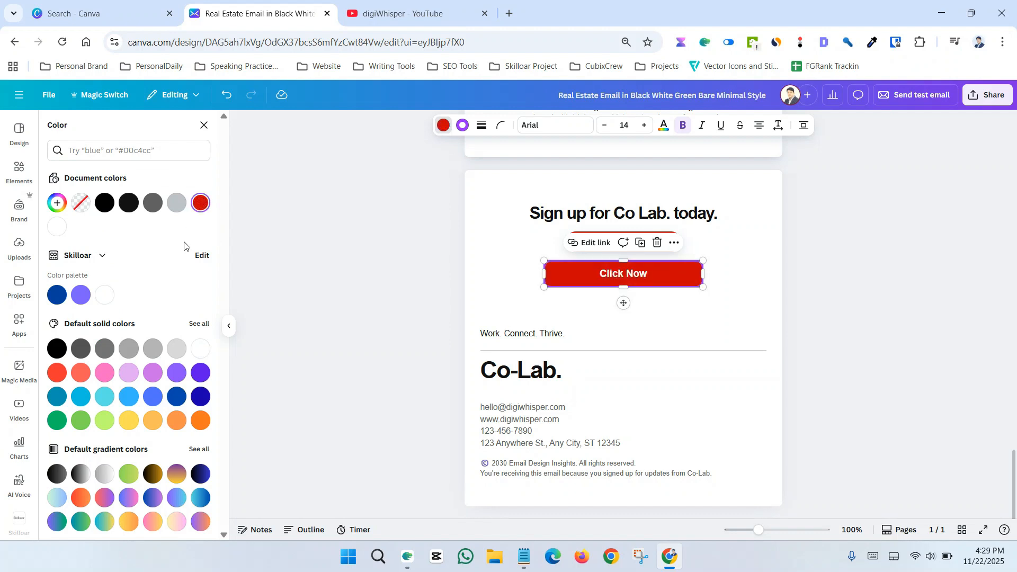
Delete the red Click Now button below the CONTACT US button.
click(739, 291)
key(Return)
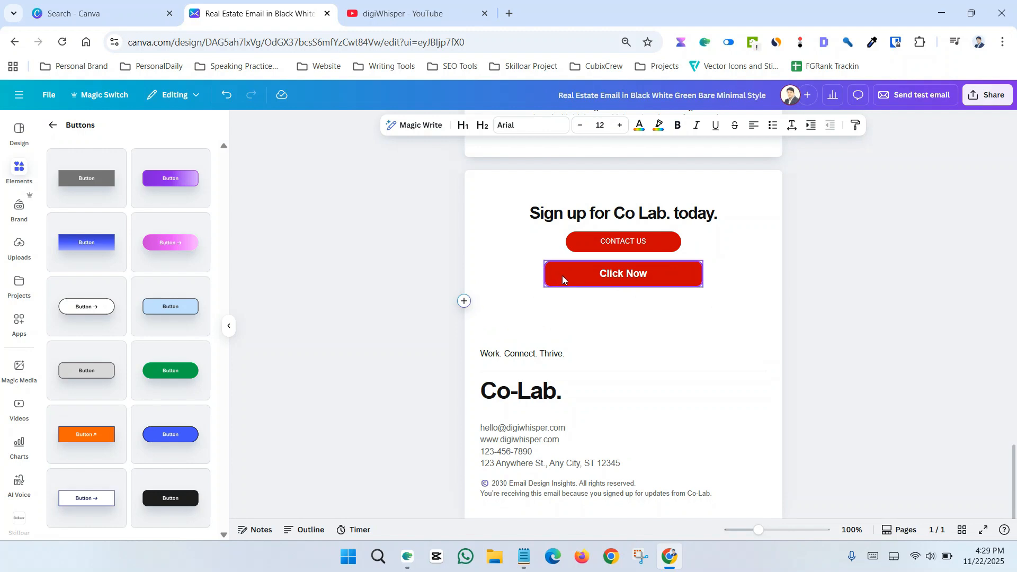
click(695, 288)
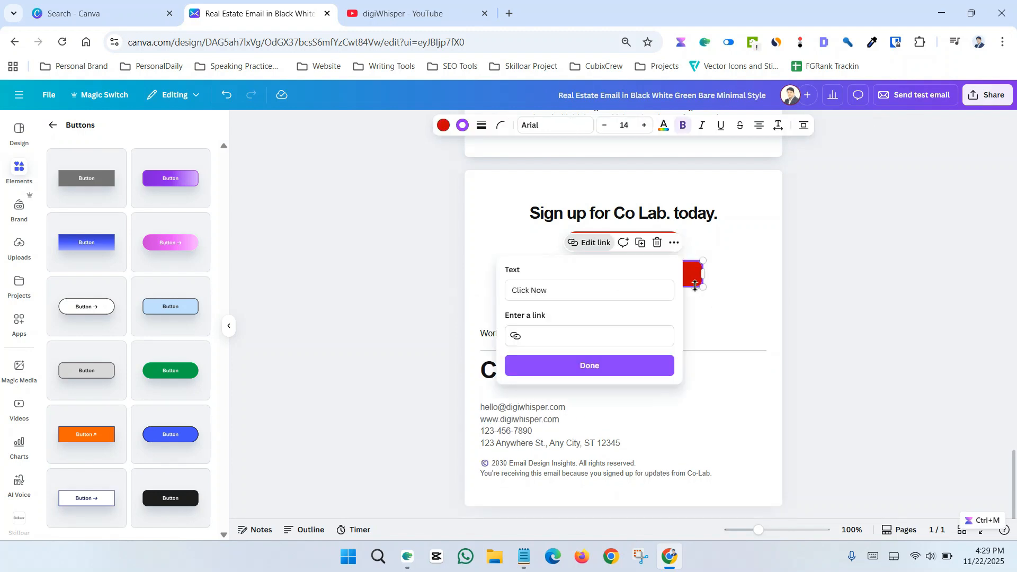
click(657, 244)
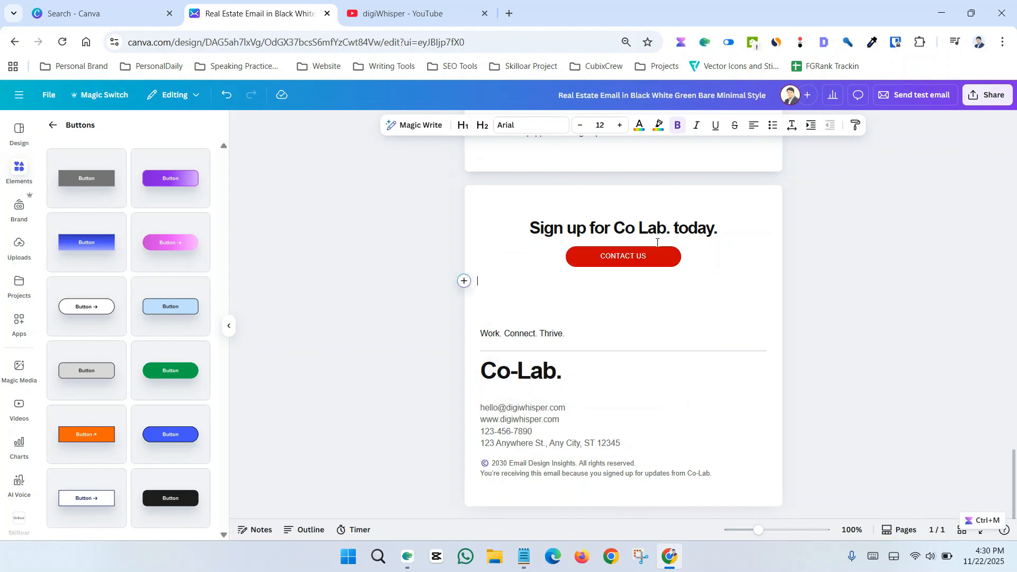
click(692, 302)
scroll(709, 334, up, 3)
scroll(728, 361, up, 15)
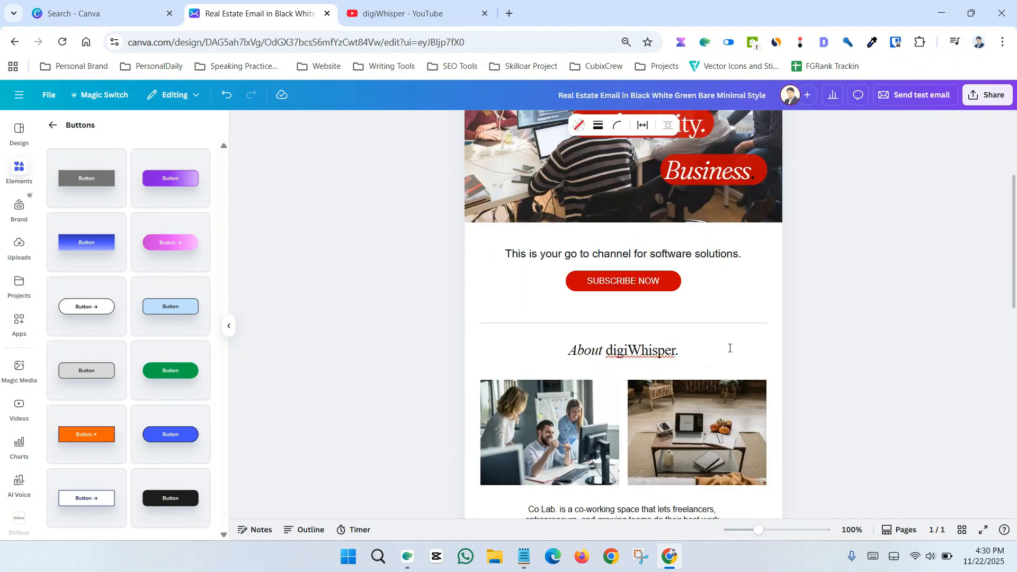
click(729, 172)
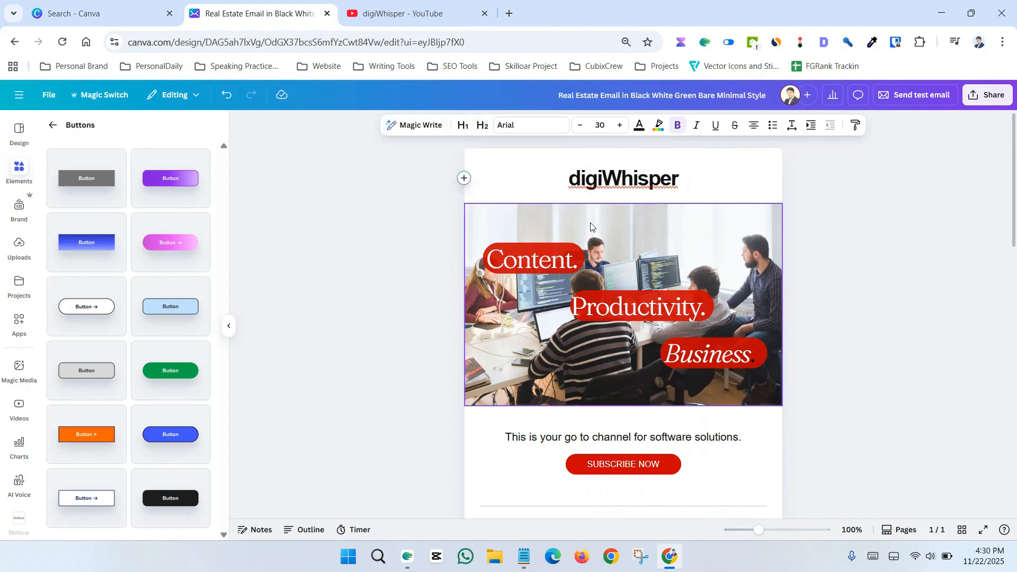
click(892, 295)
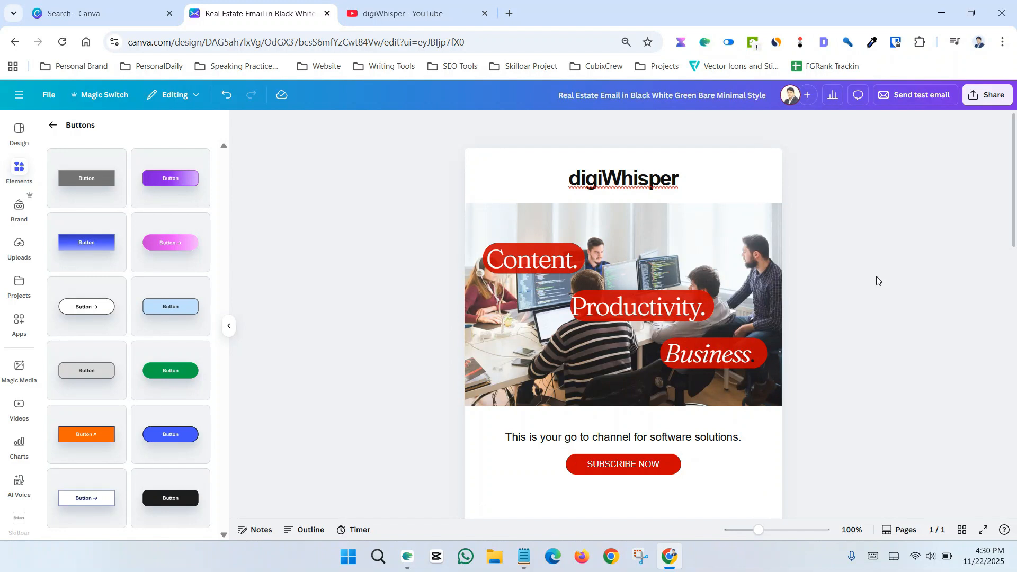
Send a test email of the design to the account's own address, keeping the default subject line.
click(918, 100)
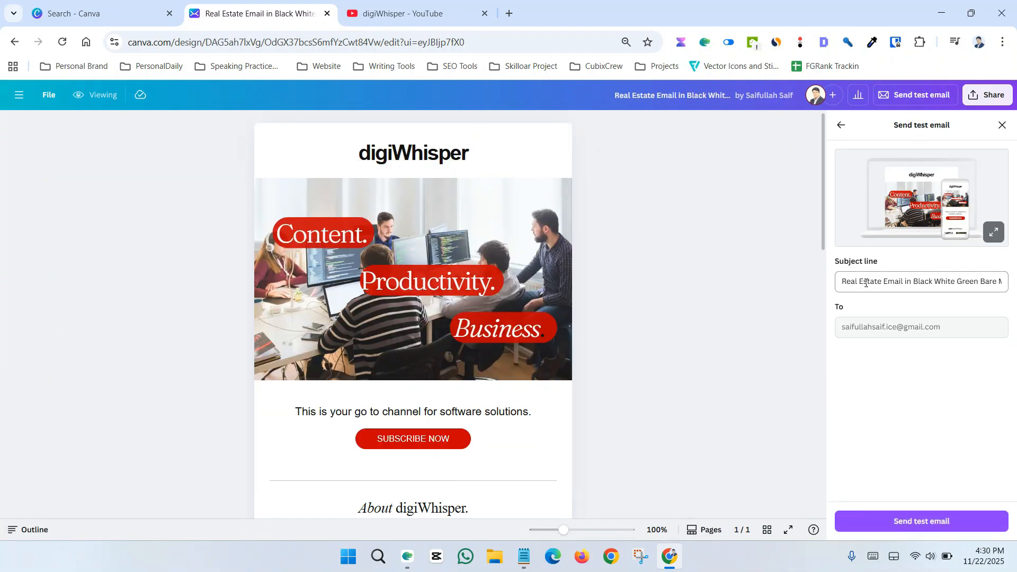
double_click(877, 284)
click(885, 283)
double_click(887, 283)
click(885, 283)
click(919, 529)
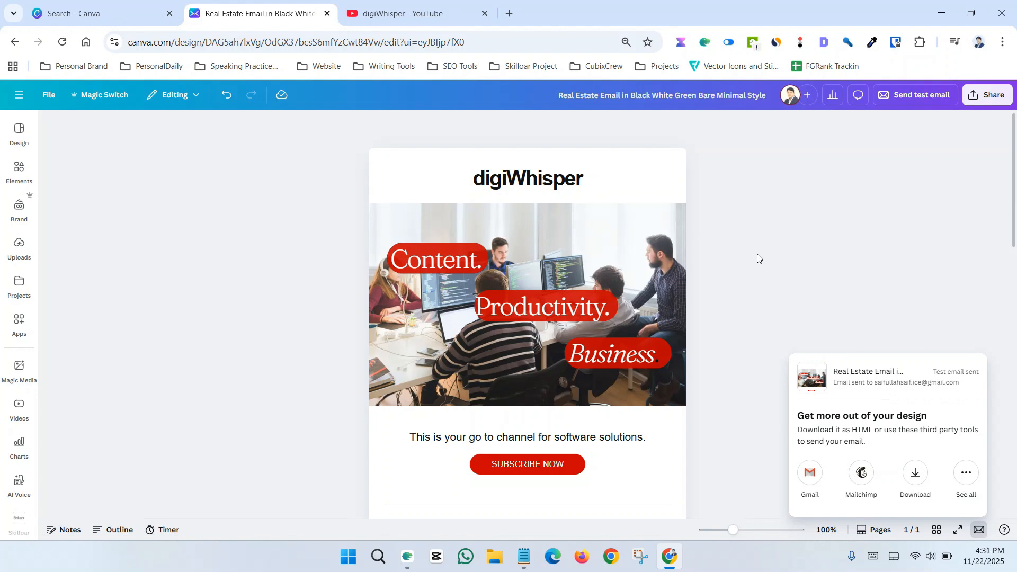
Switch to Gmail in a new browser tab placed beside the design and open the preview email from Canva.
click(509, 13)
drag(509, 13, 421, 12)
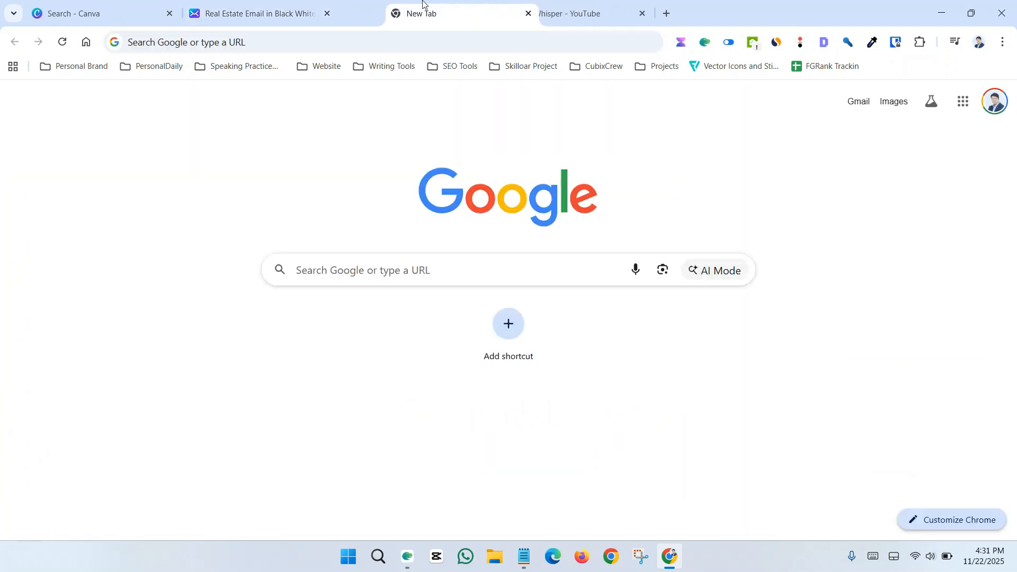
click(858, 101)
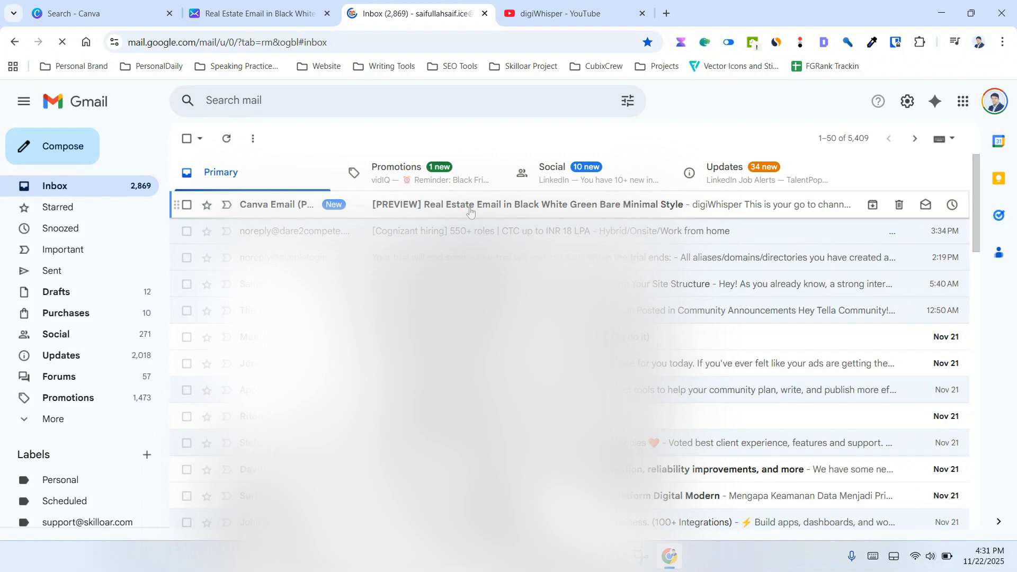
click(430, 208)
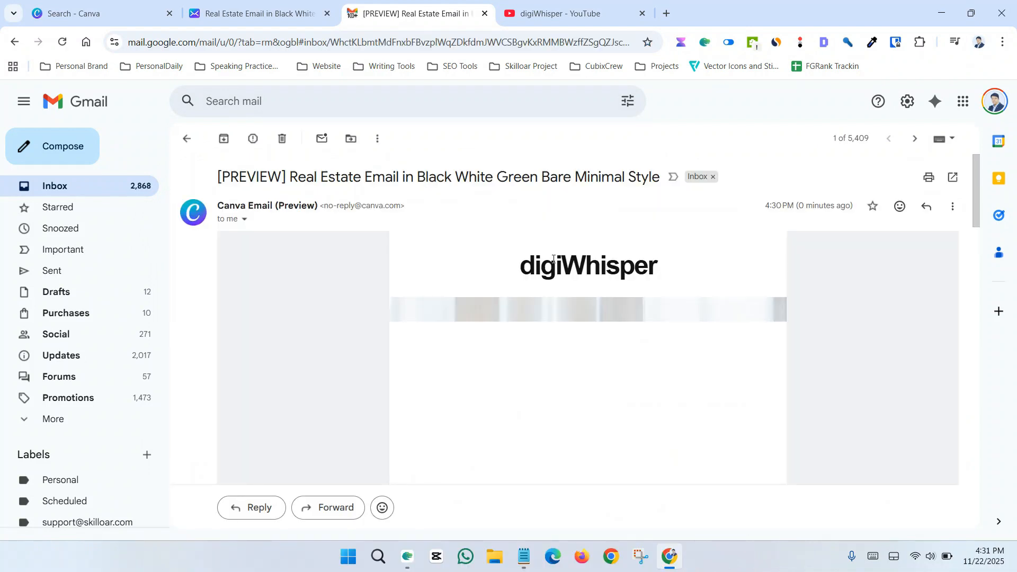
Review the received preview email from the digiWhisper heading and photos through to the footer contact details.
scroll(568, 275, down, 12)
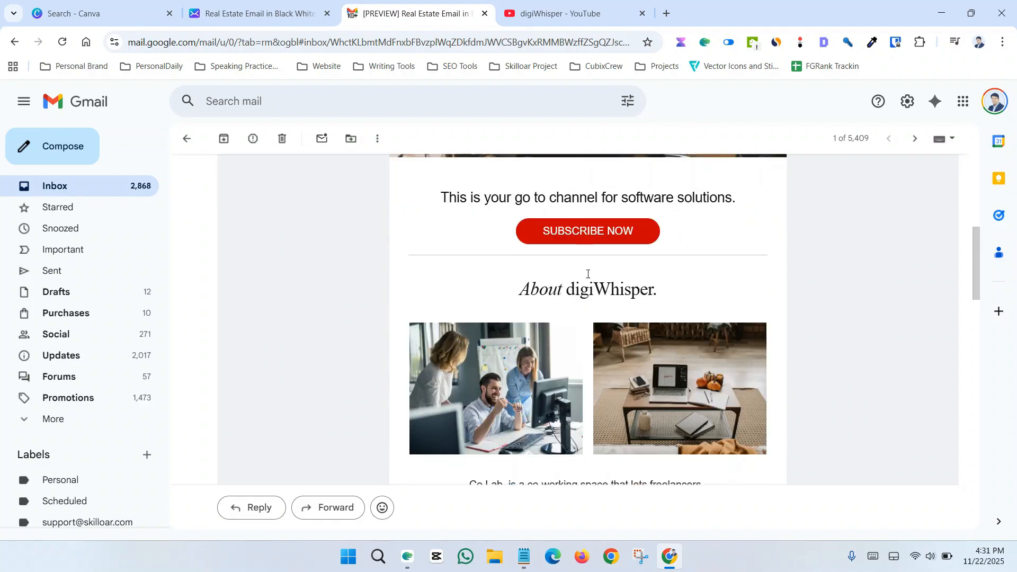
scroll(590, 273, down, 15)
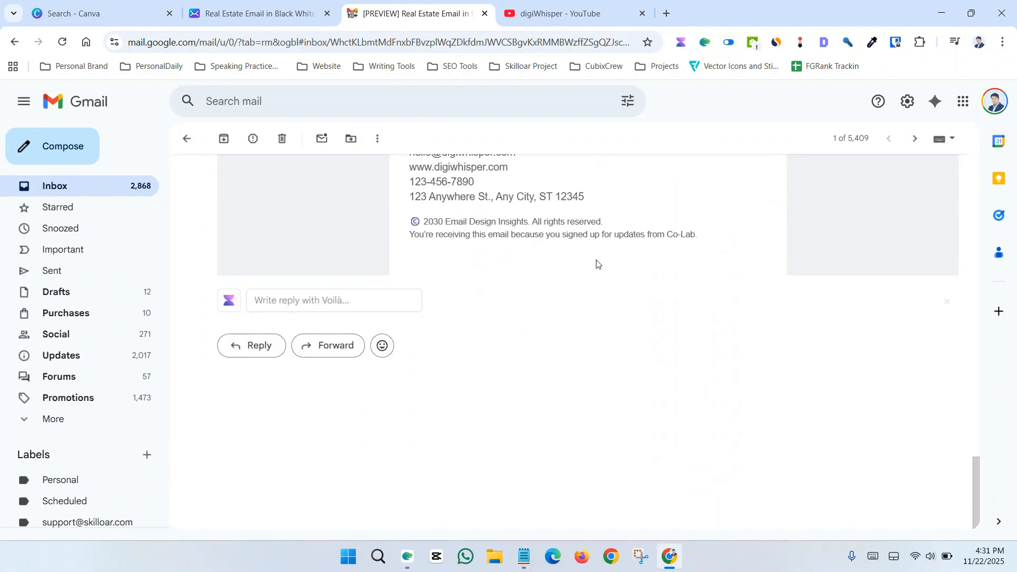
scroll(594, 268, up, 6)
scroll(595, 259, up, 20)
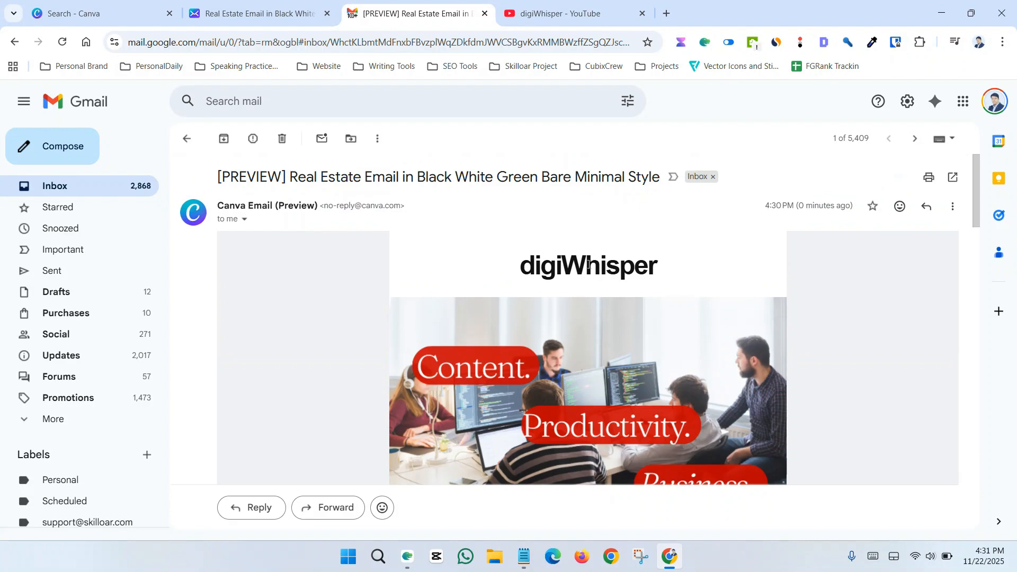
scroll(505, 294, down, 15)
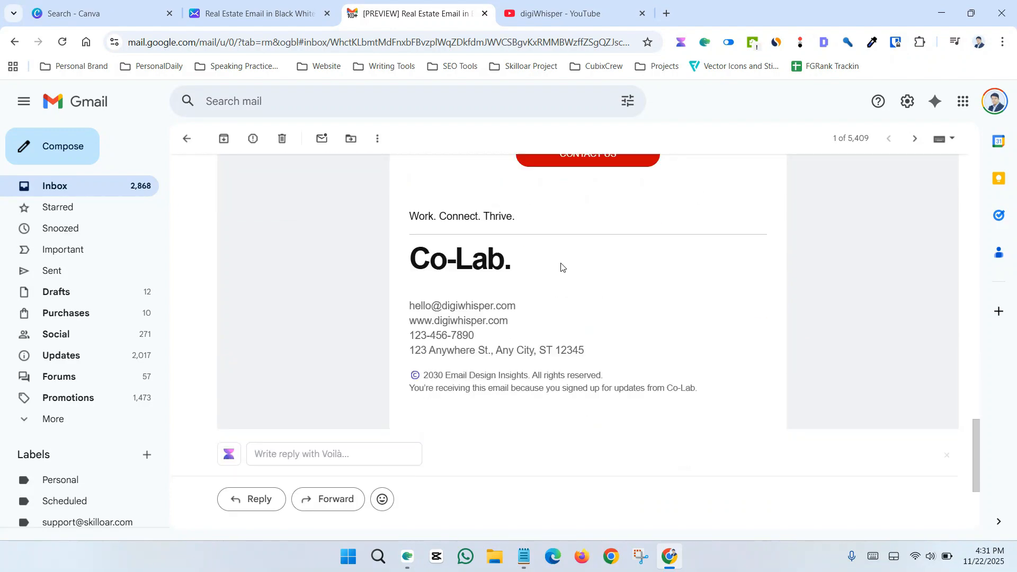
scroll(562, 270, up, 6)
scroll(564, 273, up, 3)
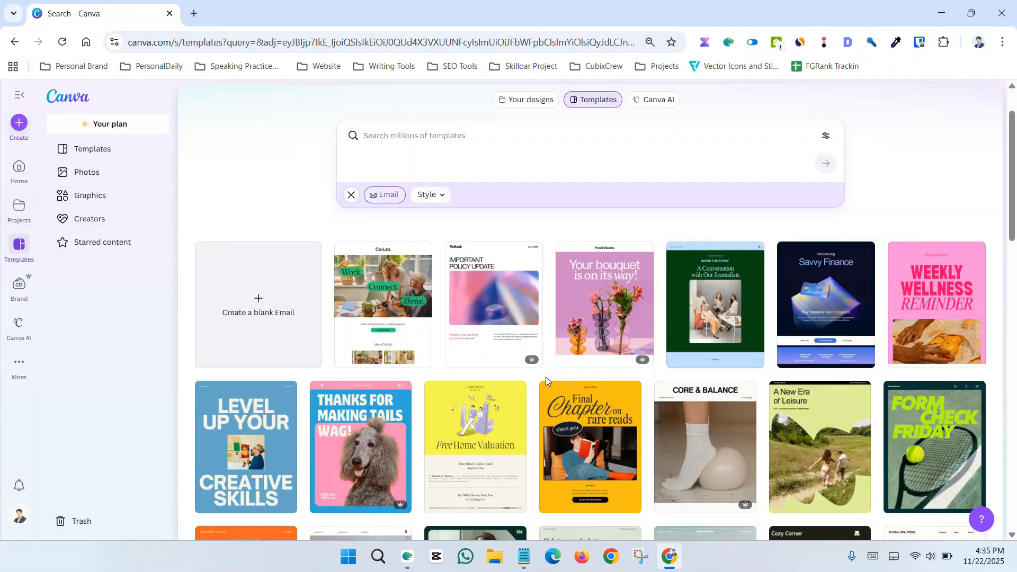